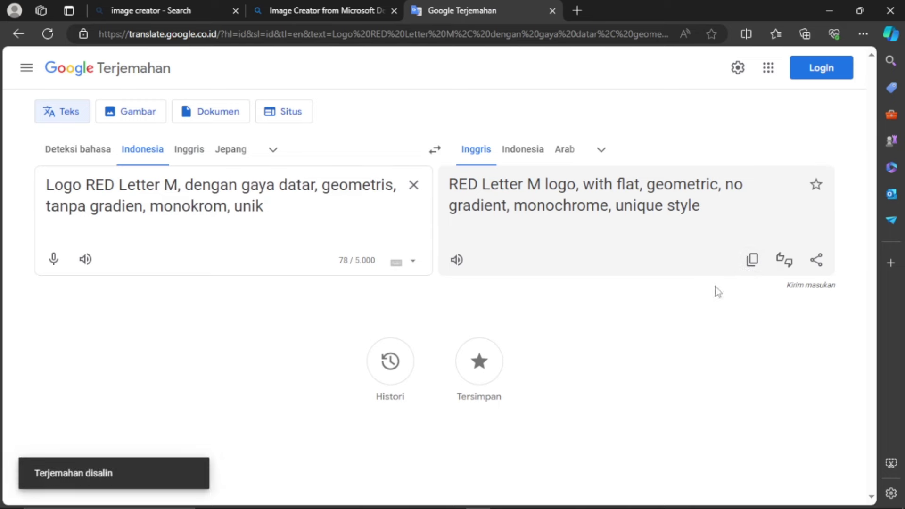
Switch to Image Creator and generate images from the prompt "RED Letter M logo, with flat, geometric, no gradient, monochrome, unique style".
{"action": "left_click", "coordinate": [330, 10]}
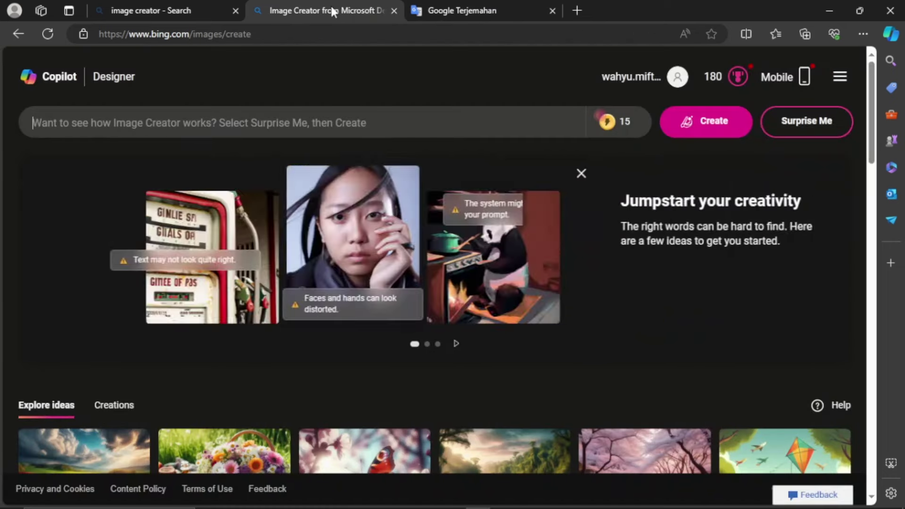
{"action": "left_click", "coordinate": [356, 122]}
{"action": "type", "text": "RED Letter M logo, with flat, geometric, no gradient, monochrome, unique style"}
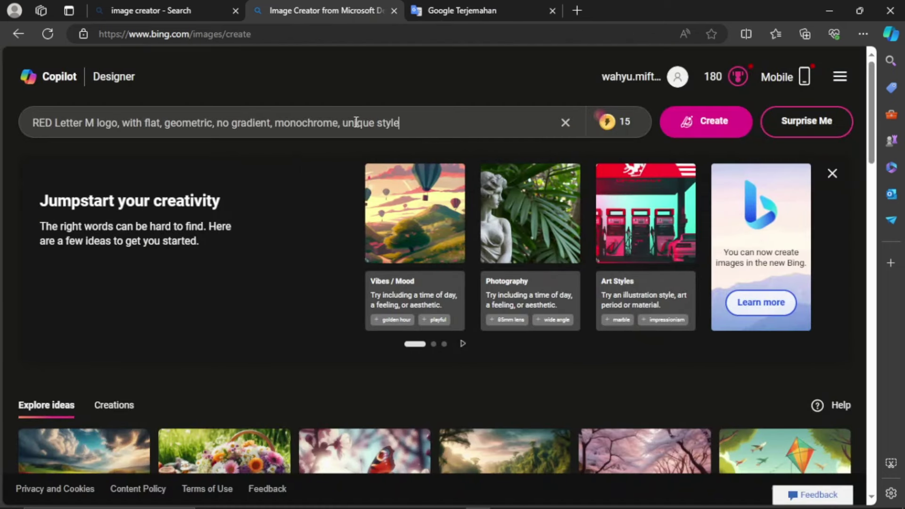
{"action": "left_click", "coordinate": [704, 132]}
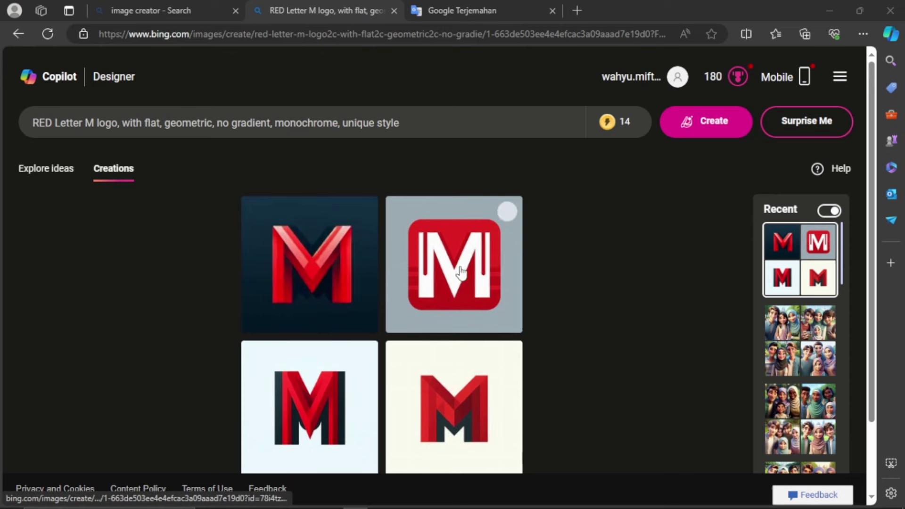
{"action": "scroll", "coordinate": [467, 338], "scroll_direction": "down", "scroll_amount": 1}
{"action": "scroll", "coordinate": [467, 337], "scroll_direction": "up", "scroll_amount": 1}
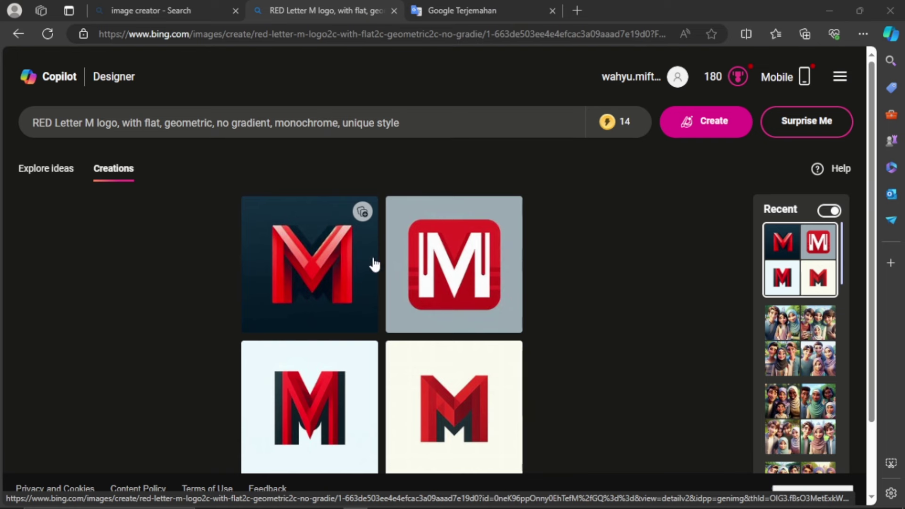
Remove the word "RED" from the Indonesian source text in Google Translate and copy the English translation.
{"action": "key", "text": "ctrl+Tab"}
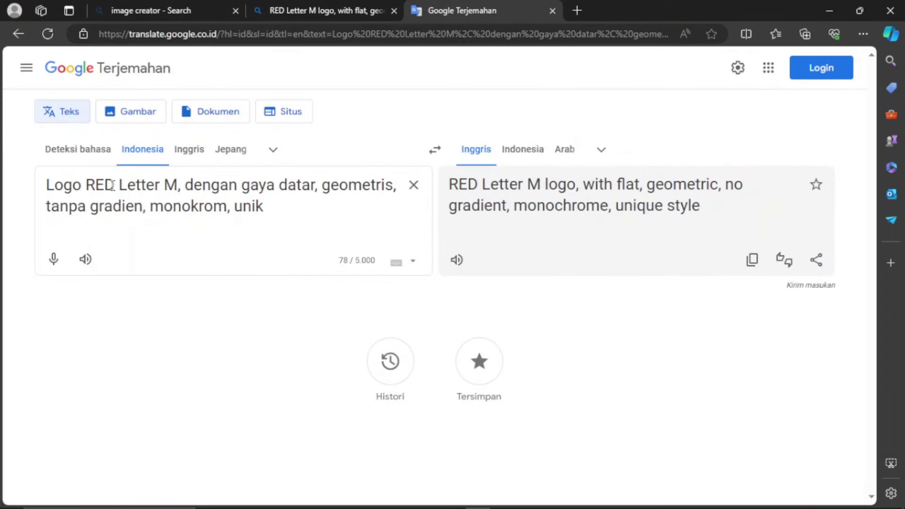
{"action": "left_click_drag", "start_coordinate": [112, 185], "coordinate": [86, 186]}
{"action": "key", "text": "BackSpace"}
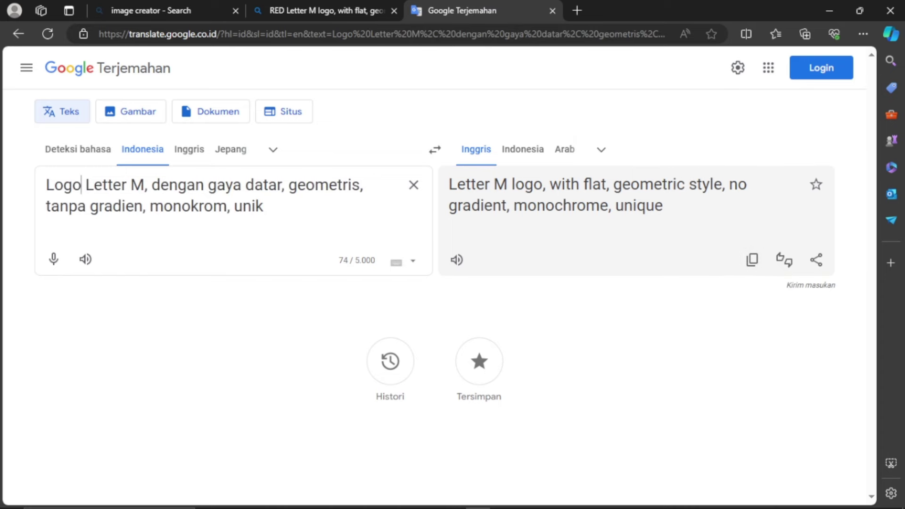
{"action": "left_click", "coordinate": [753, 260]}
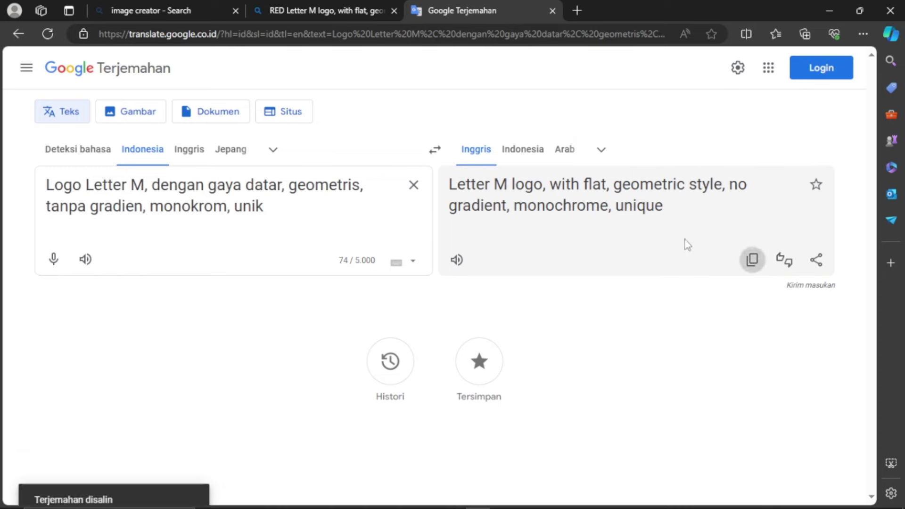
Replace the Image Creator prompt with "Letter M logo, with flat, geometric style, no gradient, monochrome, unique" and generate new images.
{"action": "left_click", "coordinate": [289, 9]}
{"action": "key", "text": "ctrl+a"}
{"action": "key", "text": "ctrl+v"}
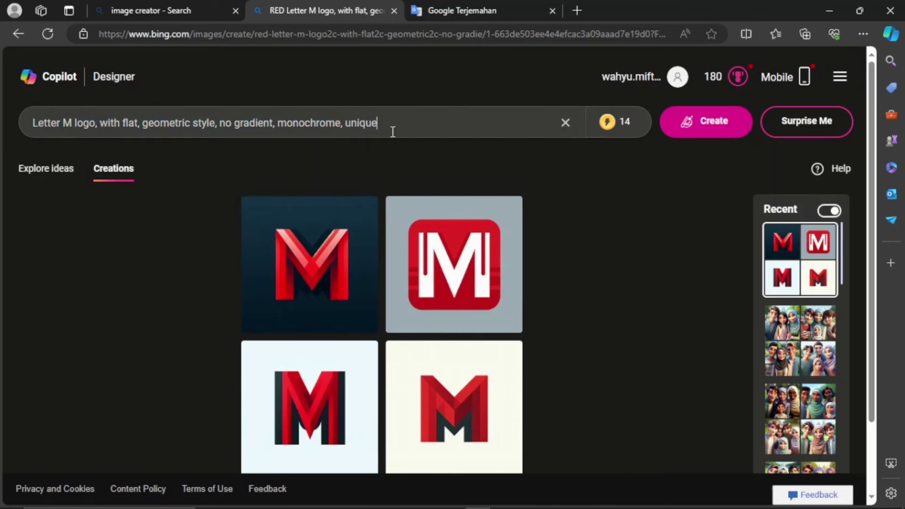
{"action": "left_click", "coordinate": [711, 125]}
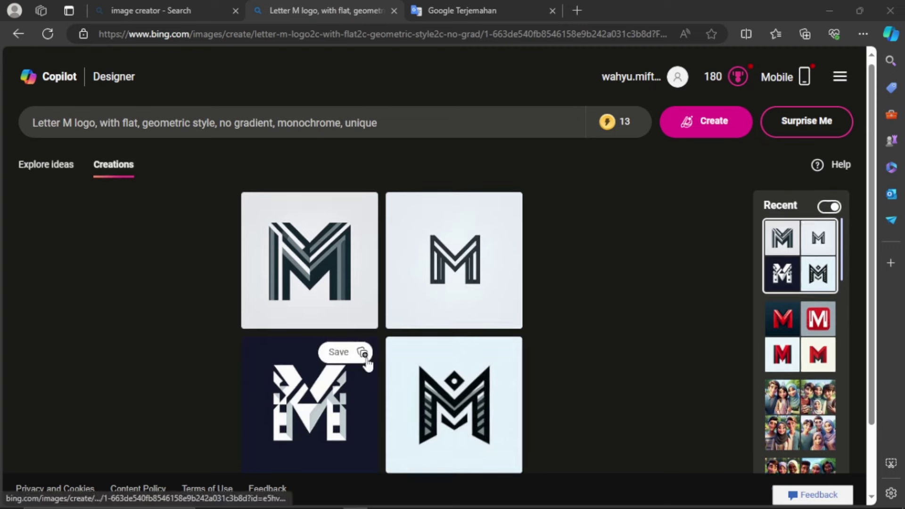
{"action": "scroll", "coordinate": [560, 360], "scroll_direction": "down", "scroll_amount": 2}
{"action": "scroll", "coordinate": [560, 355], "scroll_direction": "up", "scroll_amount": 2}
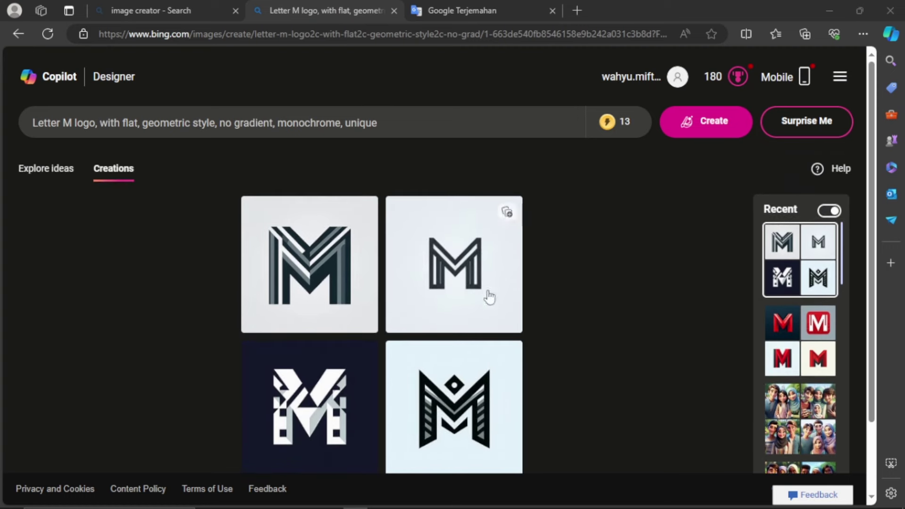
{"action": "scroll", "coordinate": [547, 333], "scroll_direction": "down", "scroll_amount": 1}
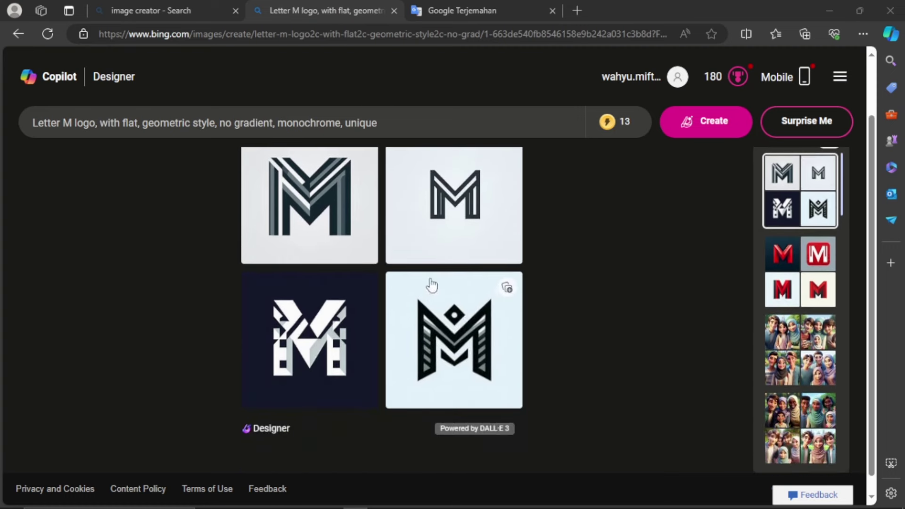
Open the generated black M logo with the diamond above and chevron below, and copy the image.
{"action": "left_click", "coordinate": [461, 340]}
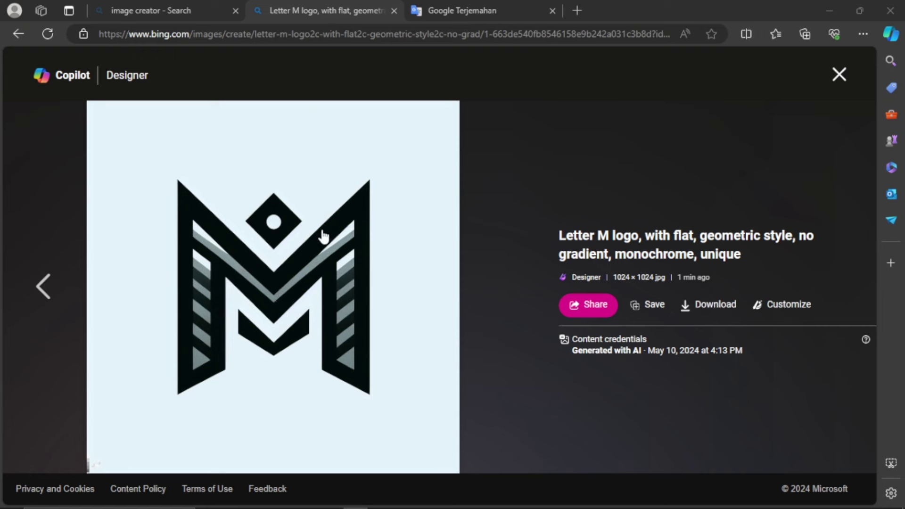
{"action": "right_click", "coordinate": [279, 252]}
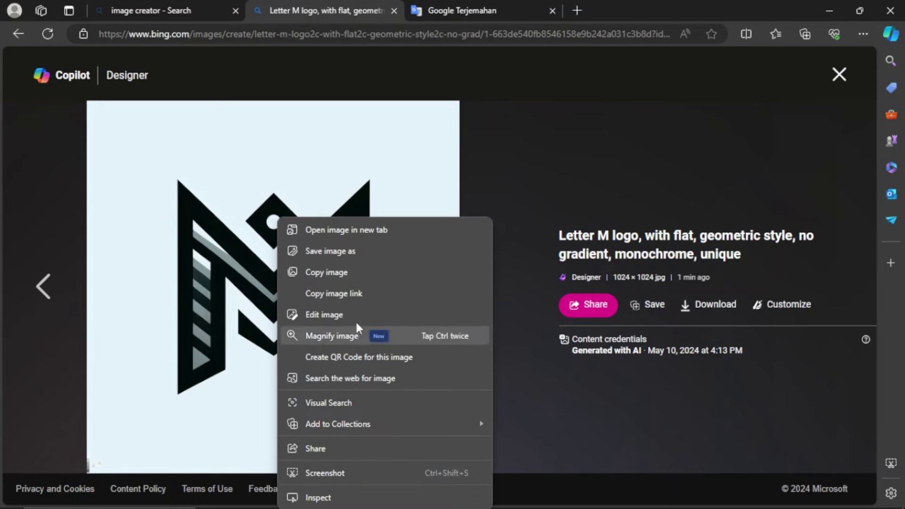
{"action": "left_click", "coordinate": [354, 272]}
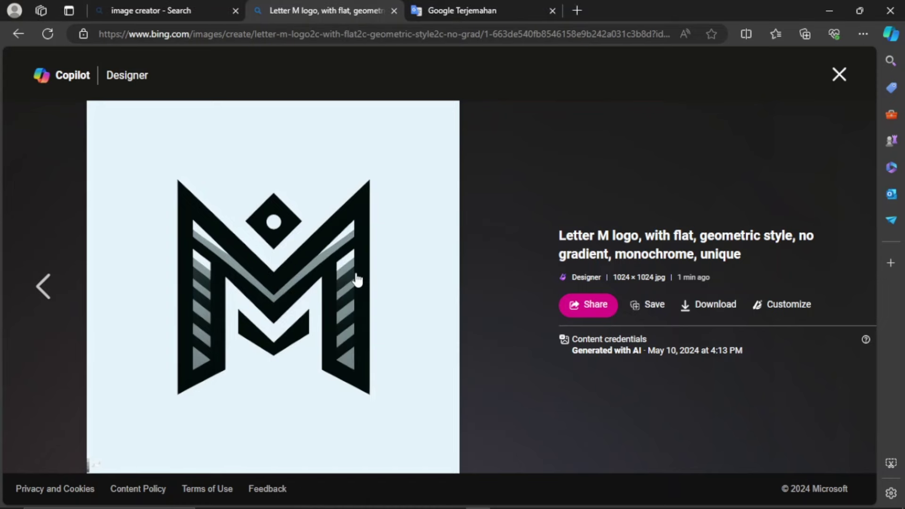
Switch to Illustrator, paste the copied M logo image and scale it down to fit within the artboard.
{"action": "left_click", "coordinate": [282, 499]}
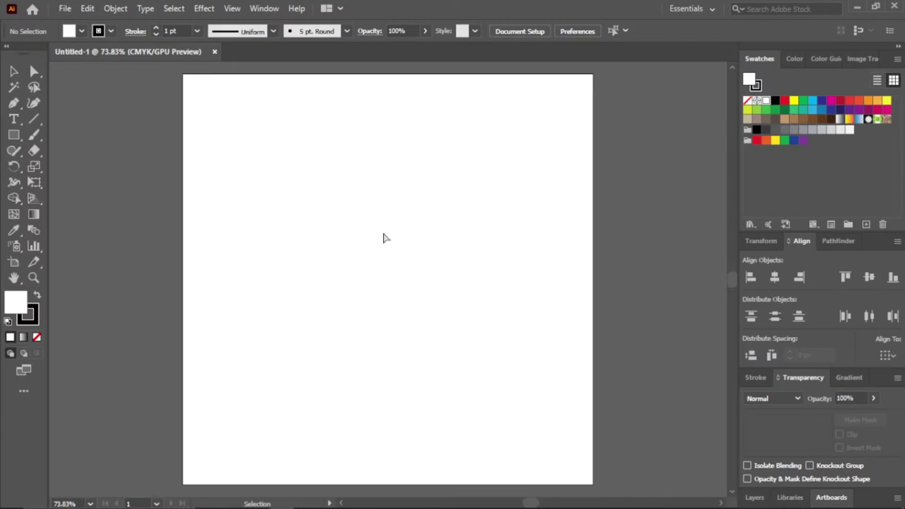
{"action": "key", "text": "ctrl+v"}
{"action": "scroll", "coordinate": [432, 284], "scroll_direction": "down", "scroll_amount": 2}
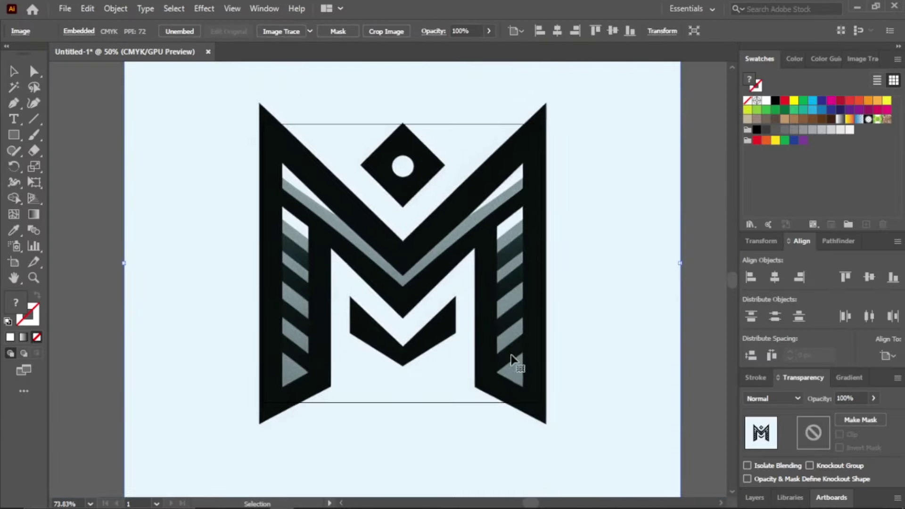
{"action": "scroll", "coordinate": [513, 360], "scroll_direction": "down", "scroll_amount": 2}
{"action": "left_click_drag", "start_coordinate": [600, 450], "coordinate": [511, 431]}
{"action": "scroll", "coordinate": [502, 356], "scroll_direction": "up", "scroll_amount": 2}
{"action": "scroll", "coordinate": [441, 239], "scroll_direction": "up", "scroll_amount": 1}
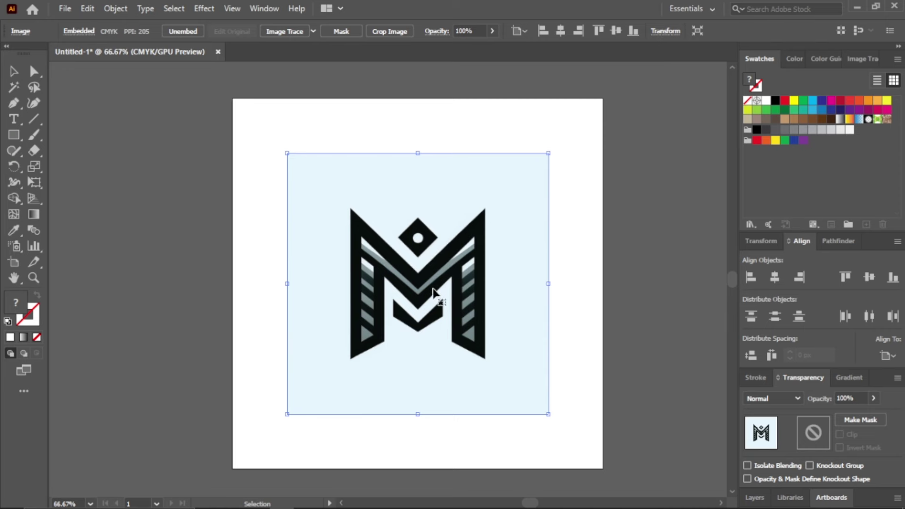
Lower the opacity of the pasted logo image and lock it as a tracing reference.
{"action": "scroll", "coordinate": [424, 270], "scroll_direction": "right", "scroll_amount": 2}
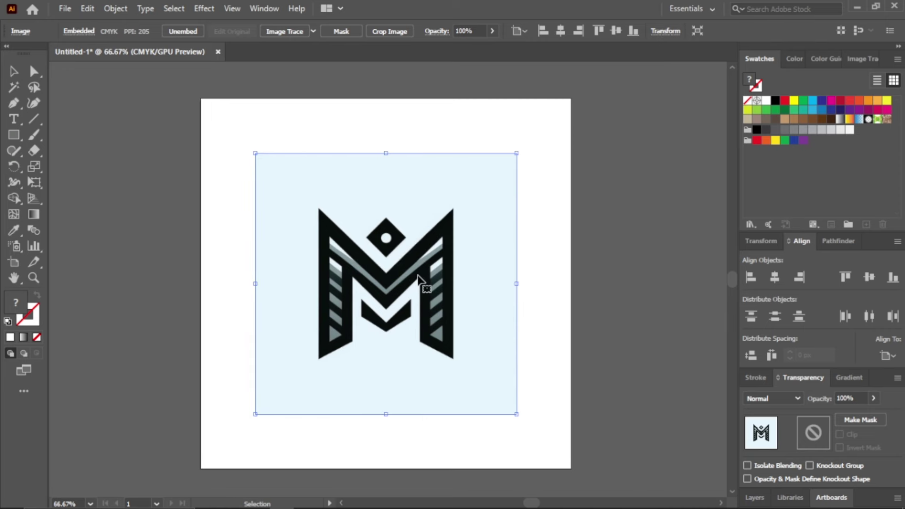
{"action": "key", "text": "5"}
{"action": "left_click", "coordinate": [116, 8]}
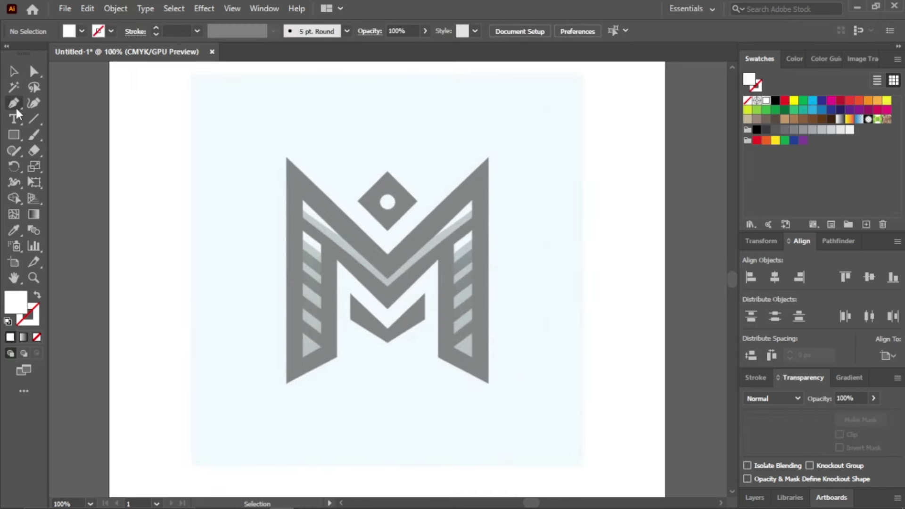
Draw a diagonal line along the upper edge of the M's left V stroke and mirror a copy along the right stroke.
{"action": "left_click_drag", "start_coordinate": [246, 109], "coordinate": [575, 430]}
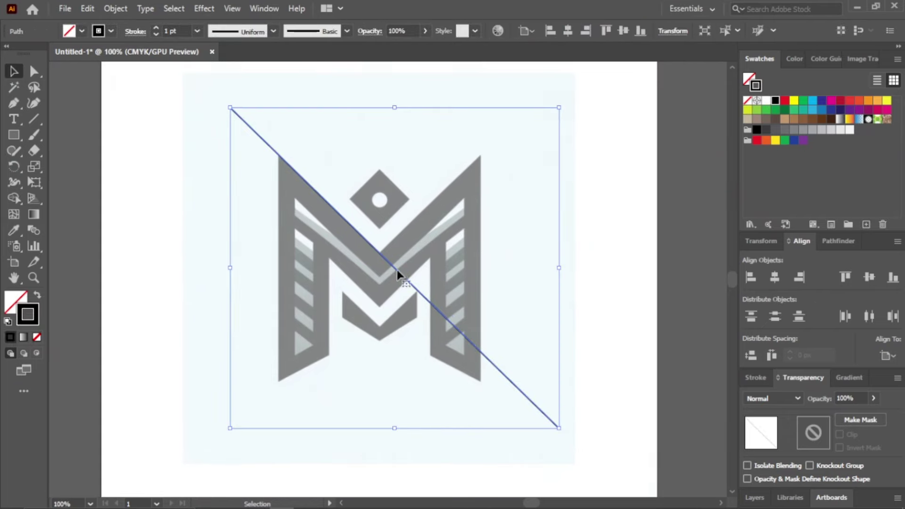
{"action": "key", "text": "o"}
{"action": "key", "text": "Return"}
{"action": "left_click", "coordinate": [382, 344]}
{"action": "key", "text": "ctrl+shift+a"}
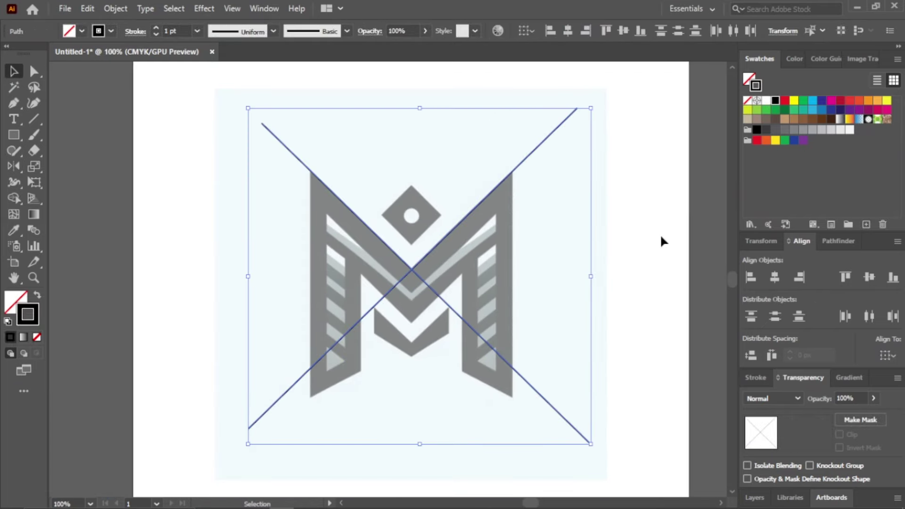
Add parallel diagonal guides along the V's lower edges and vertical guides along the M's outer edges.
{"action": "left_click_drag", "start_coordinate": [446, 308], "coordinate": [430, 348]}
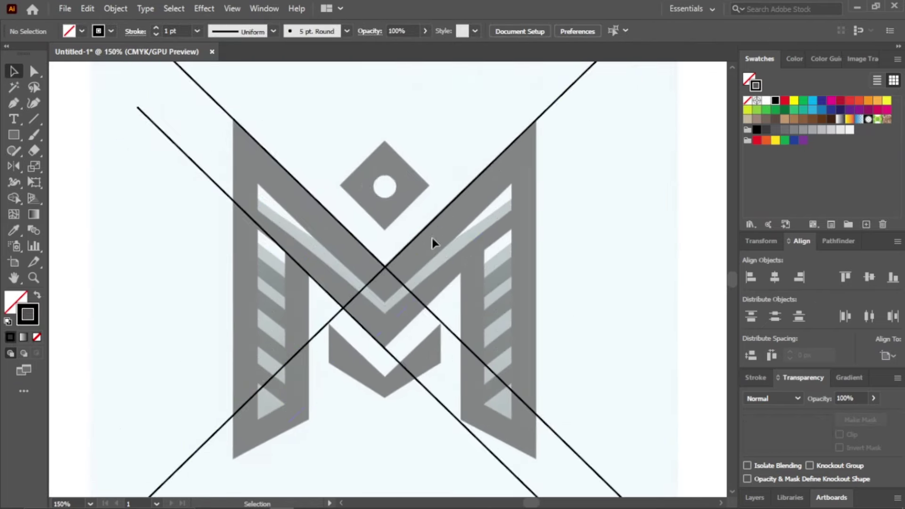
{"action": "left_click", "coordinate": [282, 100]}
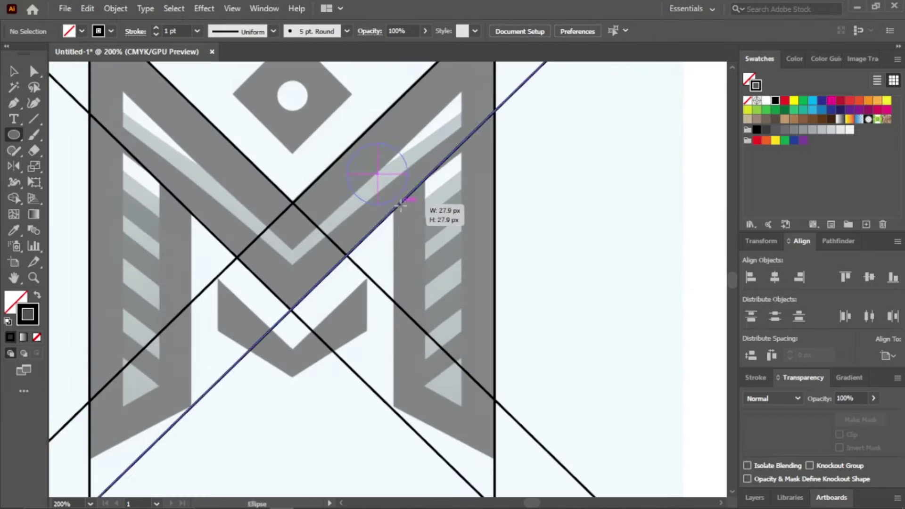
Draw a circle about 35 px wide across the right V stroke and copy it into both stems to space inner vertical guides.
{"action": "left_click_drag", "start_coordinate": [387, 198], "coordinate": [393, 195]}
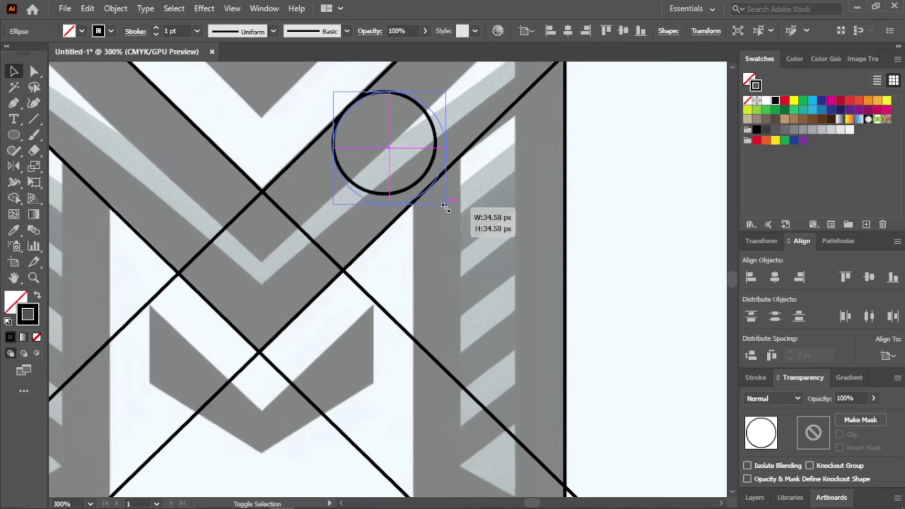
{"action": "left_click_drag", "start_coordinate": [446, 207], "coordinate": [445, 203]}
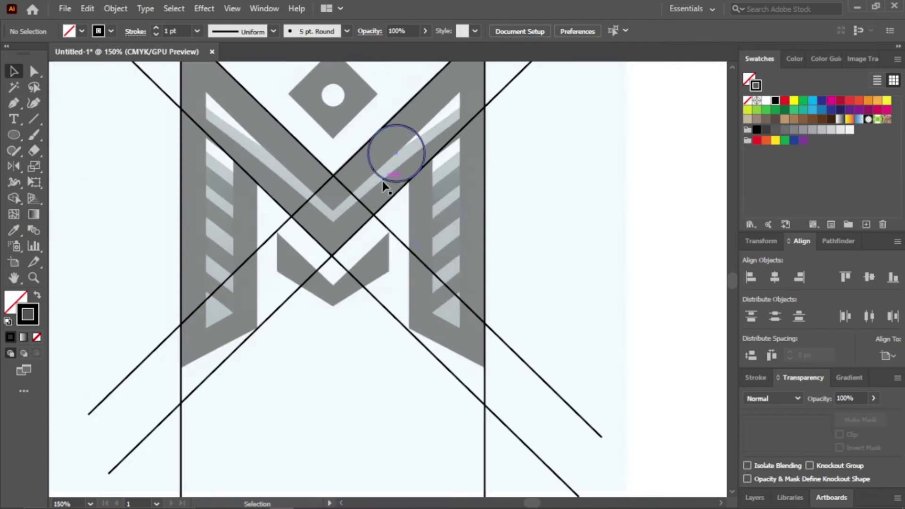
{"action": "left_click_drag", "start_coordinate": [385, 186], "coordinate": [390, 181]}
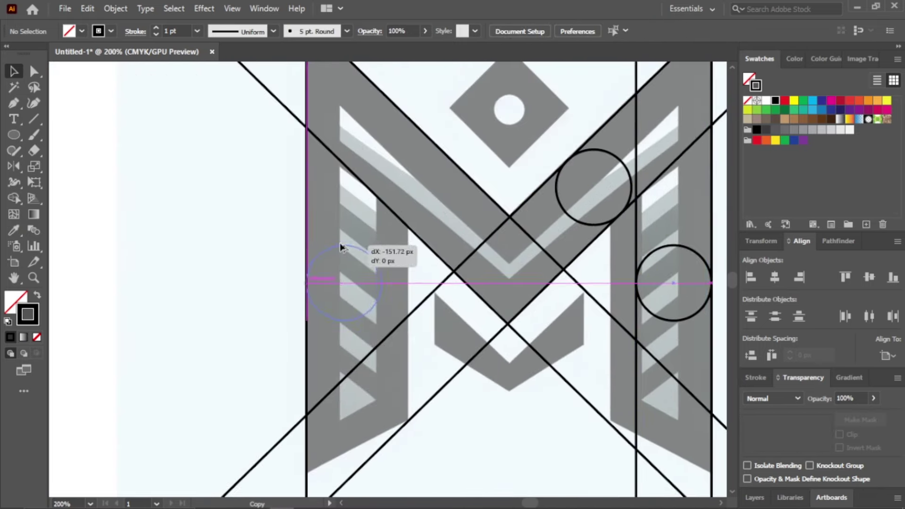
{"action": "left_click_drag", "start_coordinate": [354, 254], "coordinate": [401, 207]}
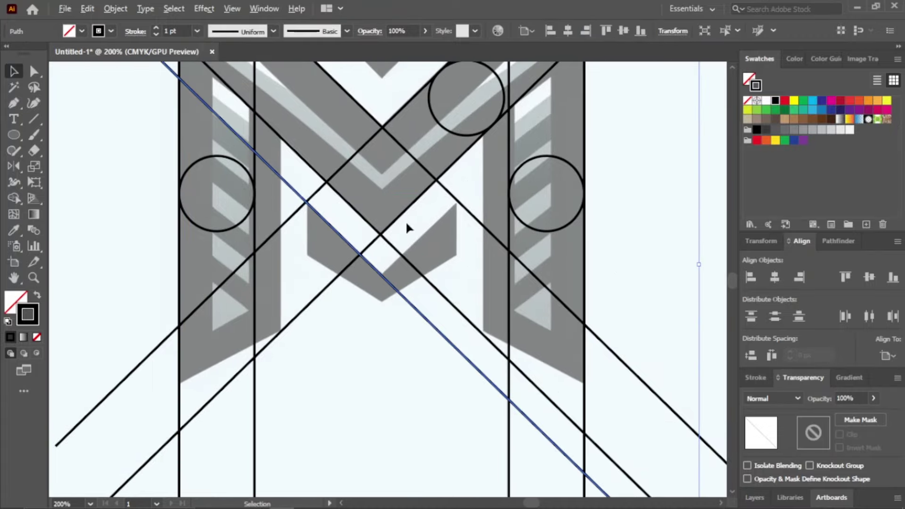
Add diagonal and vertical guide lines along the edges of the lower chevron and the upper diamond.
{"action": "left_click_drag", "start_coordinate": [404, 228], "coordinate": [414, 259]}
{"action": "left_click_drag", "start_coordinate": [411, 254], "coordinate": [410, 296]}
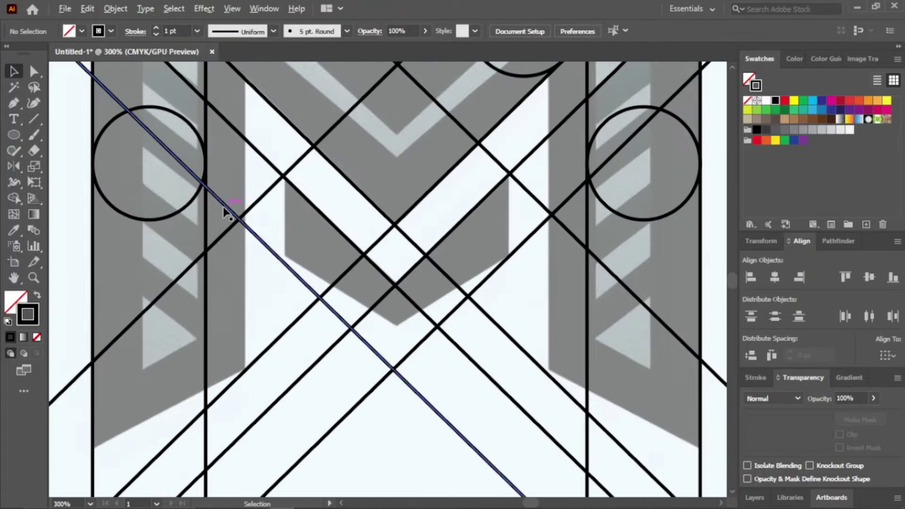
{"action": "left_click_drag", "start_coordinate": [252, 225], "coordinate": [286, 218]}
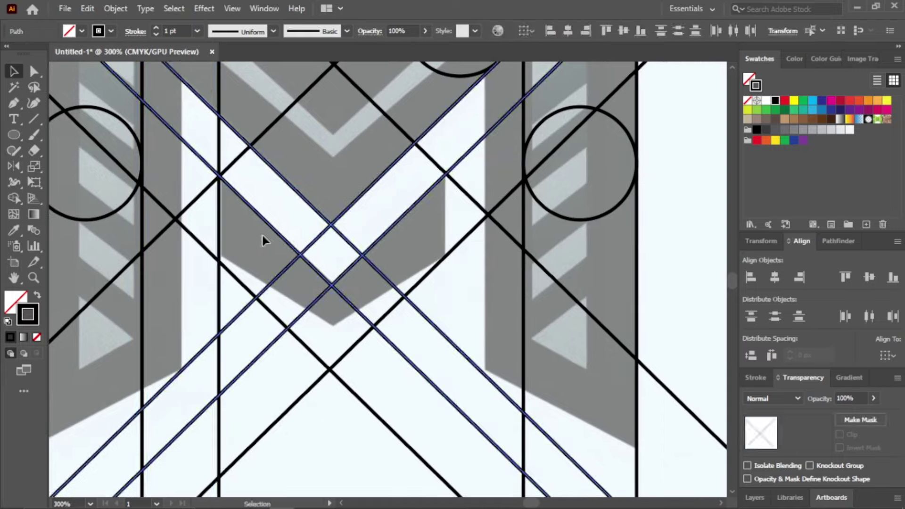
{"action": "left_click", "coordinate": [446, 246]}
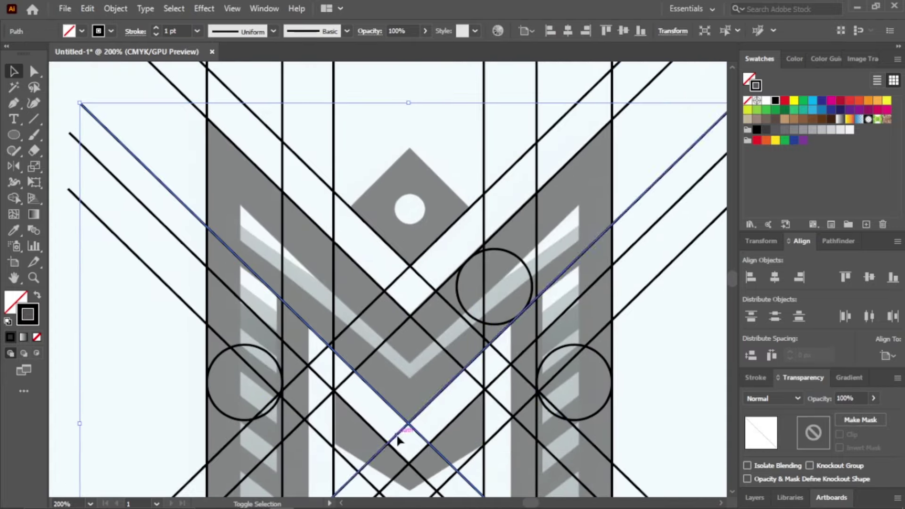
{"action": "left_click_drag", "start_coordinate": [425, 287], "coordinate": [425, 168]}
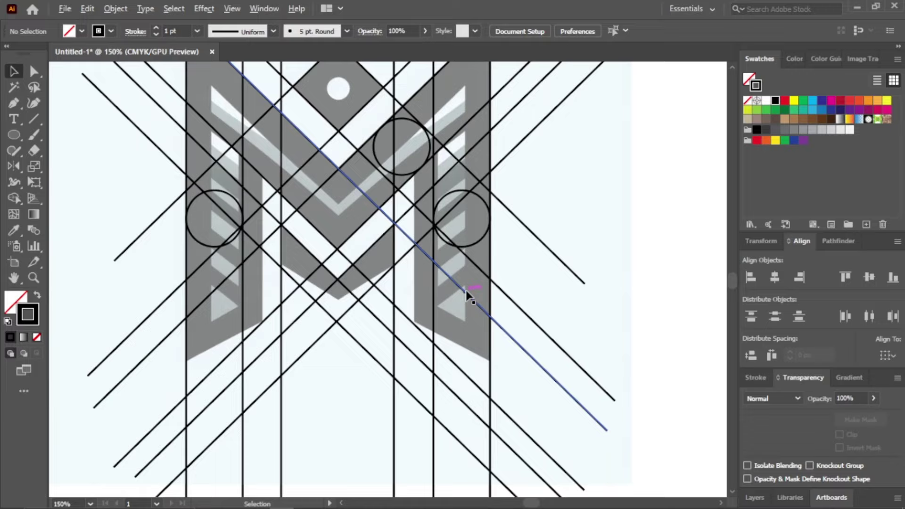
{"action": "left_click_drag", "start_coordinate": [467, 297], "coordinate": [460, 364]}
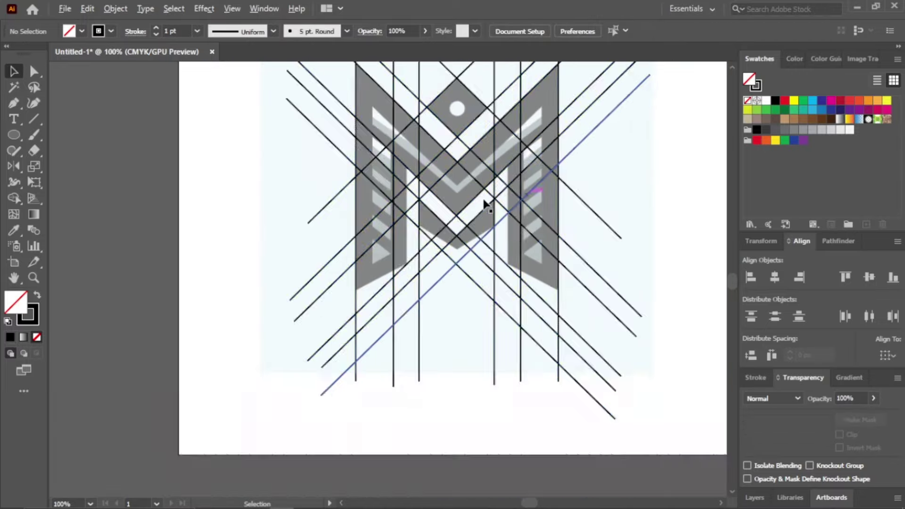
Merge the areas between all guides into black M, diamond and chevron shapes with Shape Builder and place a copy beside the artboard.
{"action": "key", "text": "ctrl+a"}
{"action": "key", "text": "shift+m"}
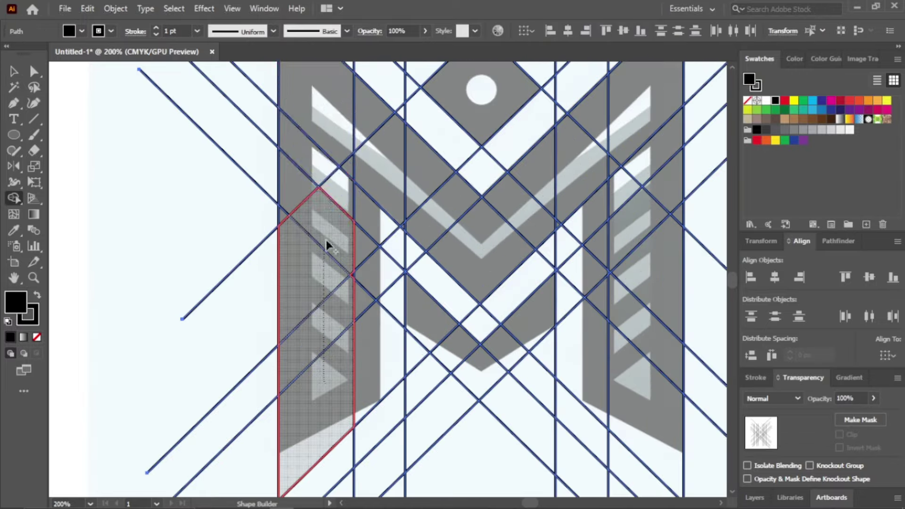
{"action": "left_click", "coordinate": [328, 242]}
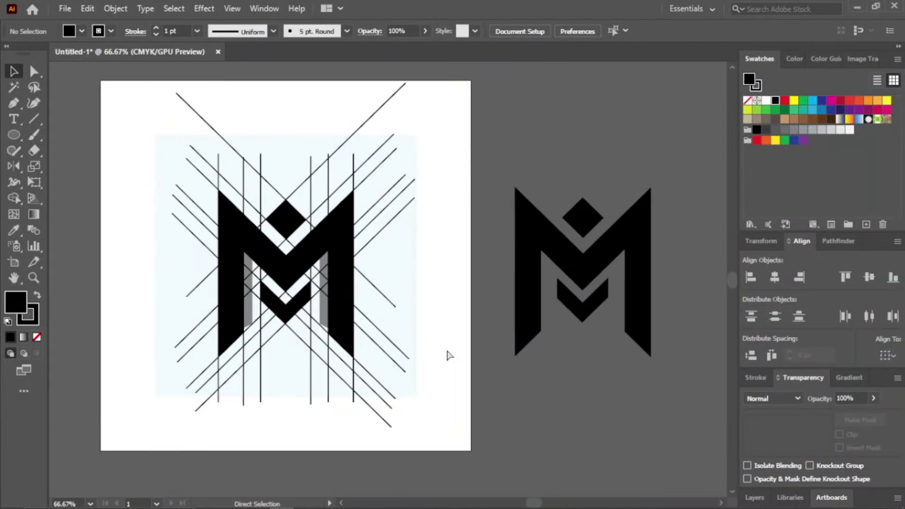
{"action": "scroll", "coordinate": [449, 355], "scroll_direction": "right", "scroll_amount": 2}
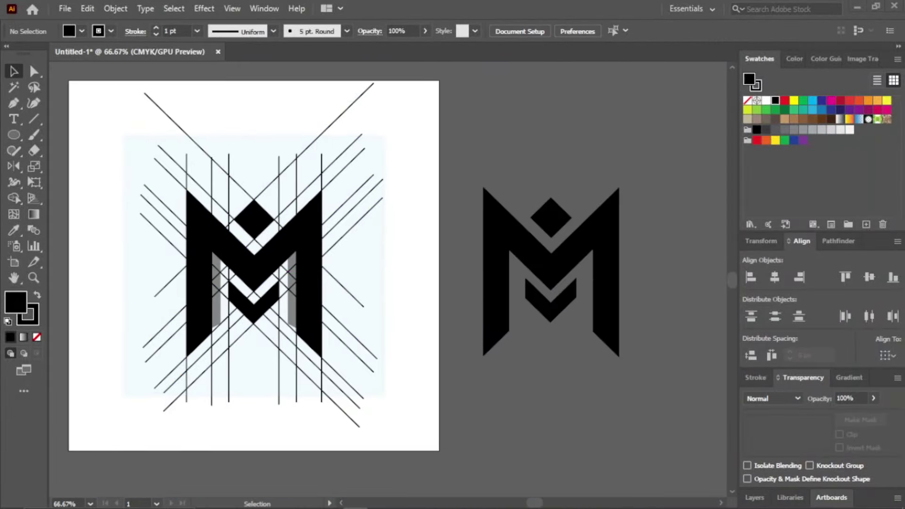
Select the black logo shapes together with all guide lines and move them off the reference image, to the left of the artboard.
{"action": "scroll", "coordinate": [333, 360], "scroll_direction": "left", "scroll_amount": 5}
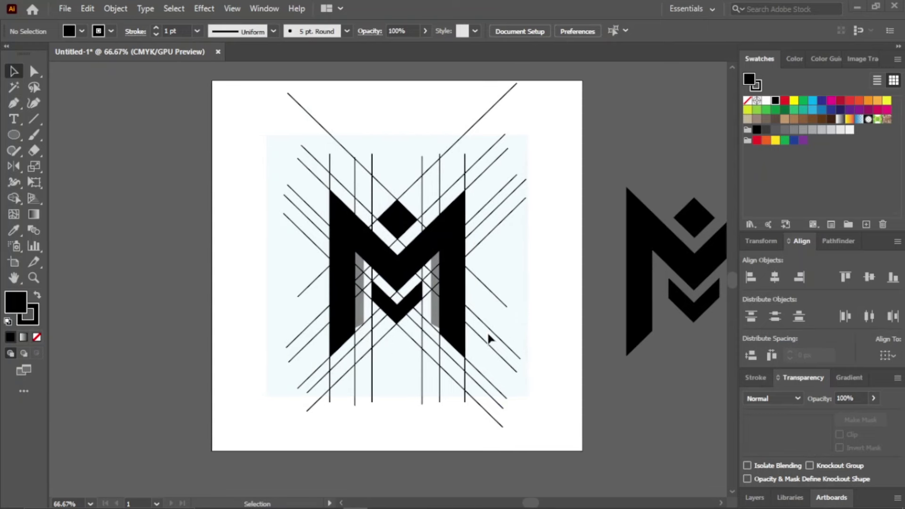
{"action": "scroll", "coordinate": [516, 334], "scroll_direction": "right", "scroll_amount": 2}
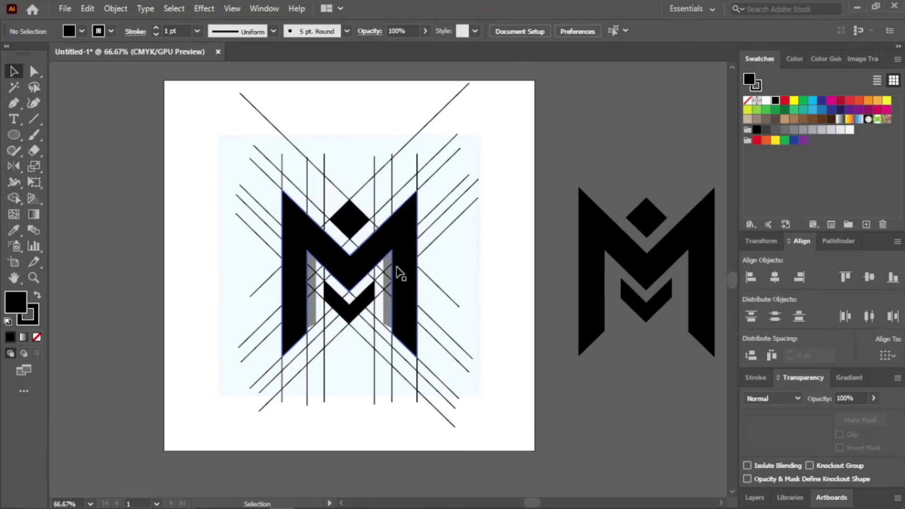
{"action": "left_click", "coordinate": [394, 243]}
{"action": "left_click", "coordinate": [353, 229], "text": "shift"}
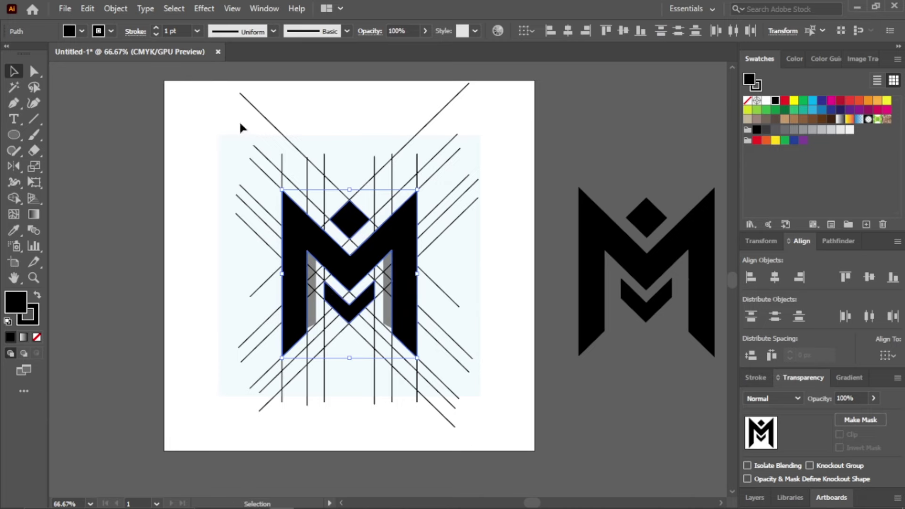
{"action": "left_click_drag", "start_coordinate": [242, 125], "coordinate": [504, 467]}
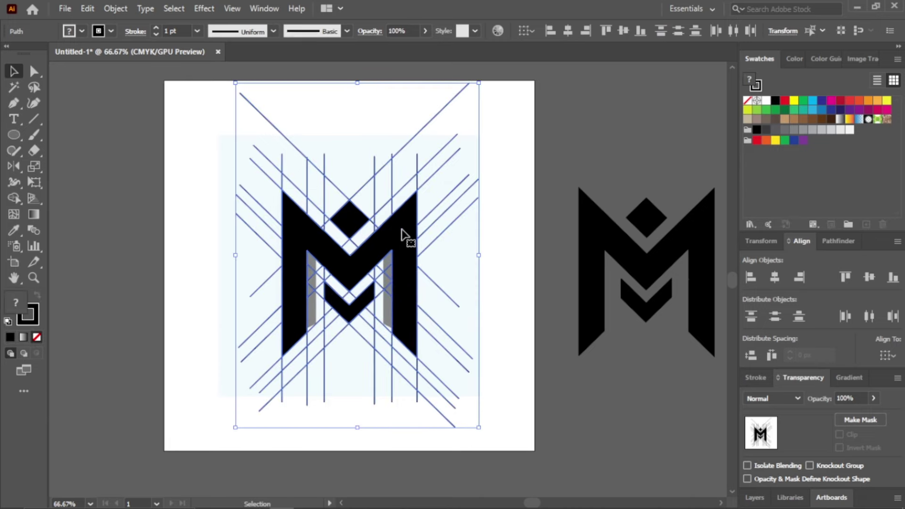
{"action": "left_click_drag", "start_coordinate": [404, 236], "coordinate": [100, 228]}
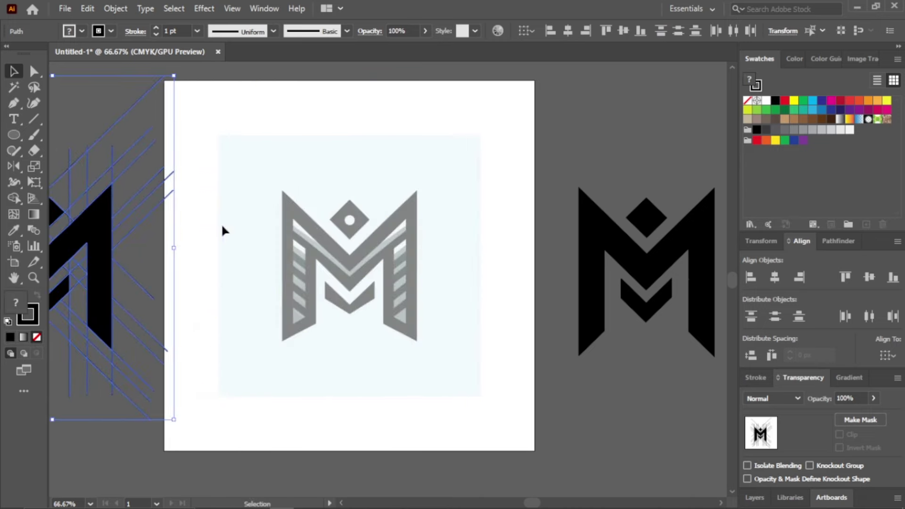
Group the clean black copy of the logo and place it directly beside the reference M for comparison.
{"action": "left_click", "coordinate": [376, 204]}
{"action": "scroll", "coordinate": [519, 184], "scroll_direction": "right", "scroll_amount": 2}
{"action": "left_click_drag", "start_coordinate": [519, 184], "coordinate": [633, 384]}
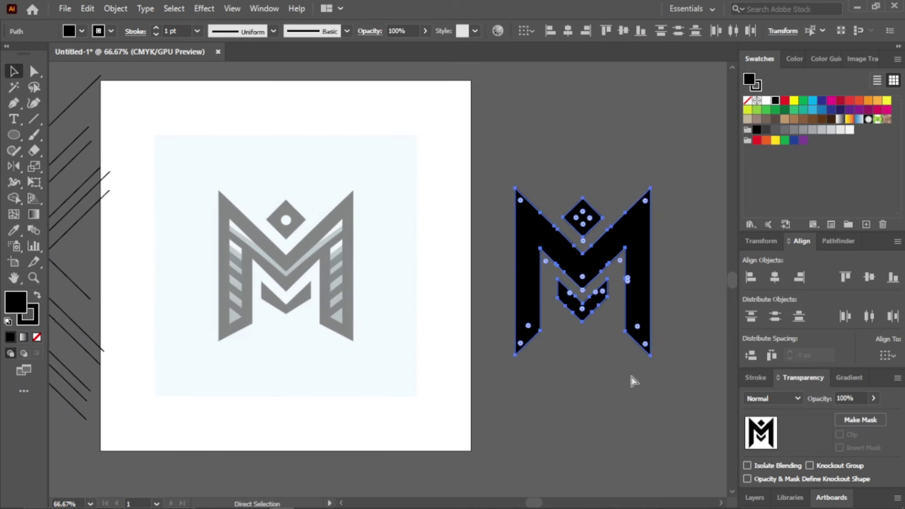
{"action": "key", "text": "ctrl+g"}
{"action": "left_click_drag", "start_coordinate": [630, 245], "coordinate": [505, 247]}
{"action": "left_click", "coordinate": [583, 211]}
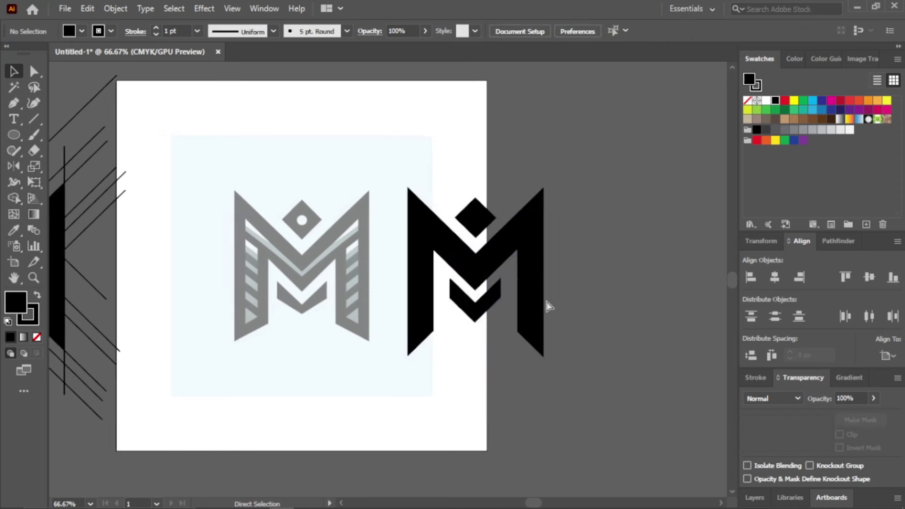
Remove the stray notch on the inner edge of the M's right stem with the Delete Anchor Point tool.
{"action": "scroll", "coordinate": [537, 324], "scroll_direction": "left", "scroll_amount": 3}
{"action": "scroll", "coordinate": [537, 334], "scroll_direction": "right", "scroll_amount": 2}
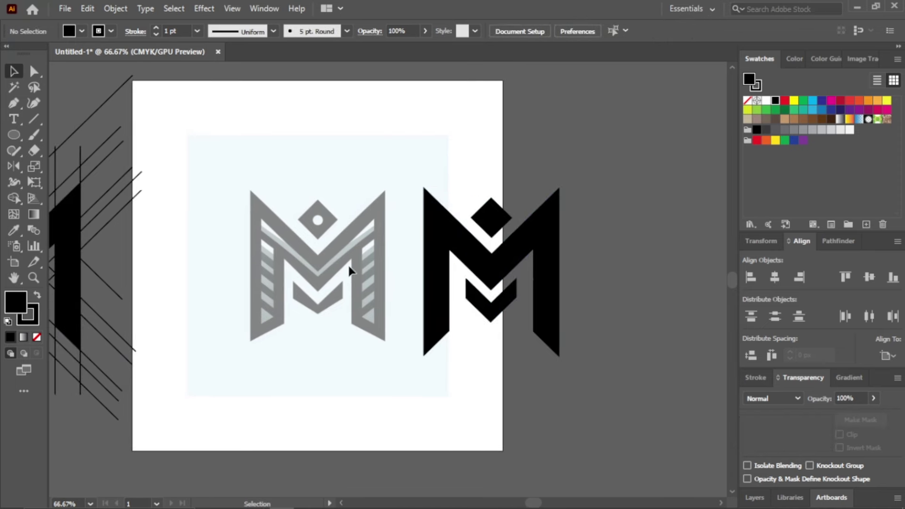
{"action": "scroll", "coordinate": [363, 267], "scroll_direction": "left", "scroll_amount": 3}
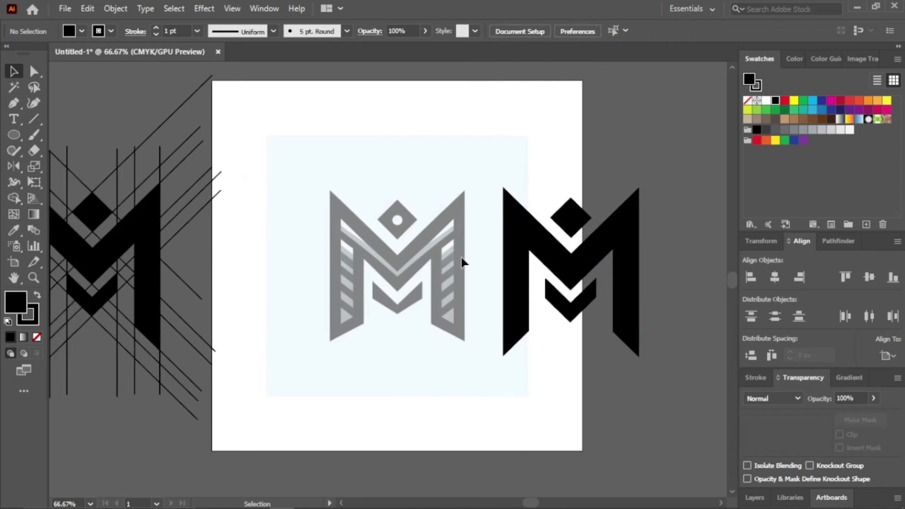
{"action": "scroll", "coordinate": [461, 258], "scroll_direction": "up", "scroll_amount": 2}
{"action": "scroll", "coordinate": [353, 254], "scroll_direction": "right", "scroll_amount": 3}
{"action": "scroll", "coordinate": [356, 258], "scroll_direction": "down", "scroll_amount": 1}
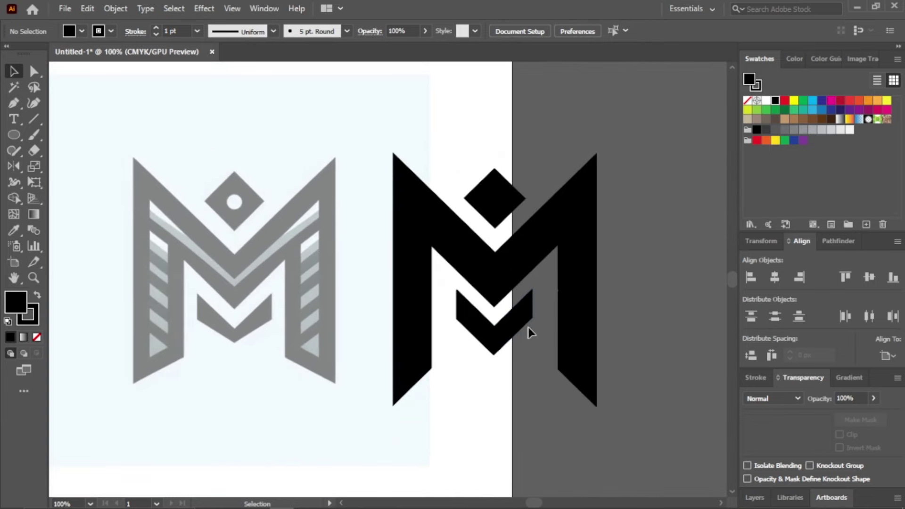
{"action": "scroll", "coordinate": [569, 285], "scroll_direction": "up", "scroll_amount": 6}
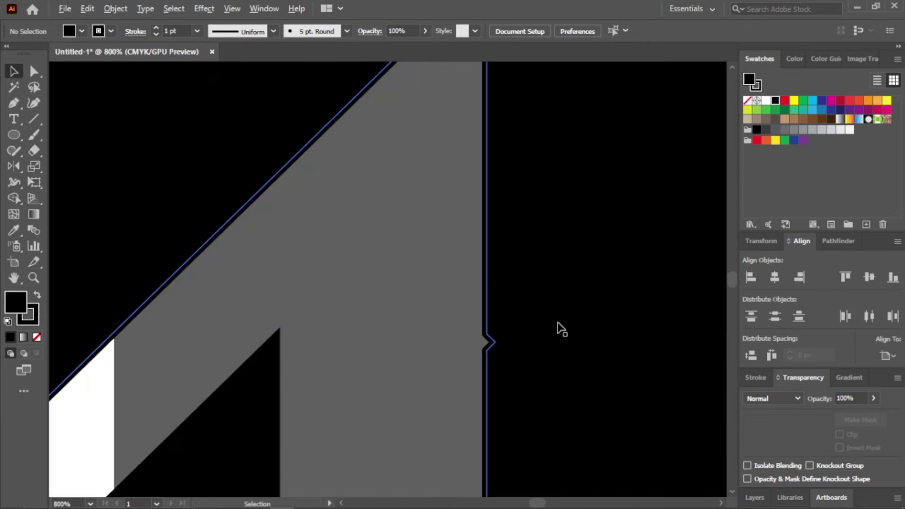
{"action": "left_click", "coordinate": [561, 329]}
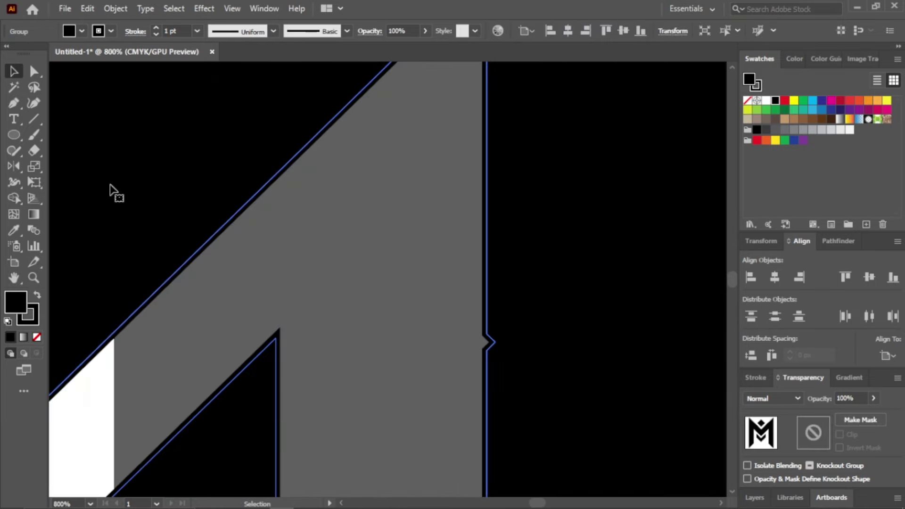
{"action": "left_click", "coordinate": [14, 104]}
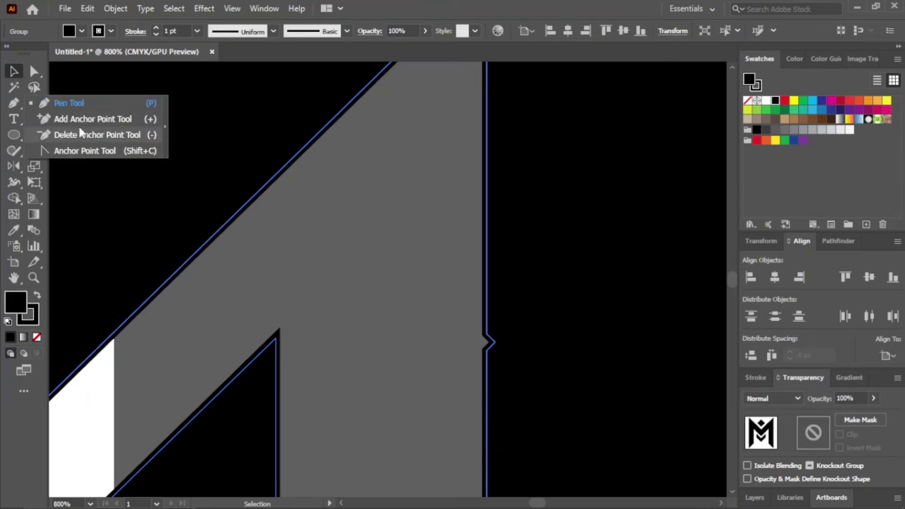
{"action": "left_click", "coordinate": [81, 135]}
{"action": "left_click", "coordinate": [494, 343]}
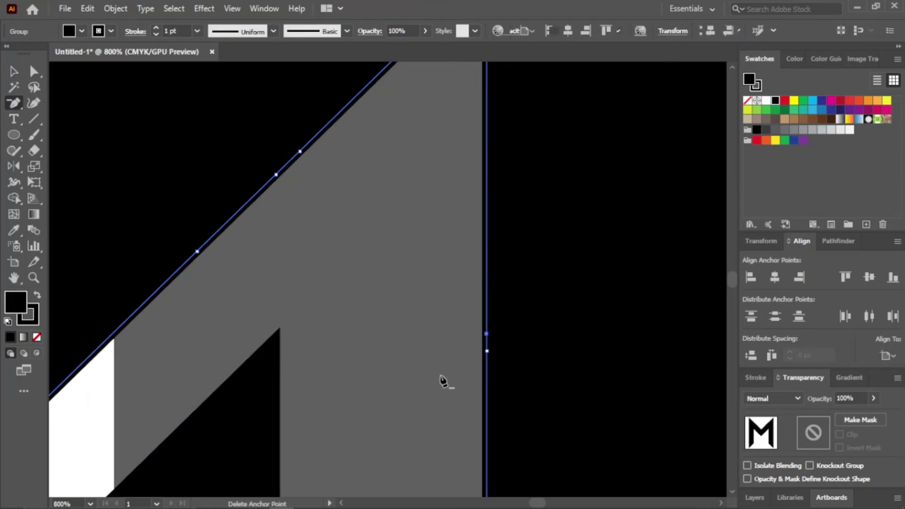
{"action": "left_click", "coordinate": [13, 70]}
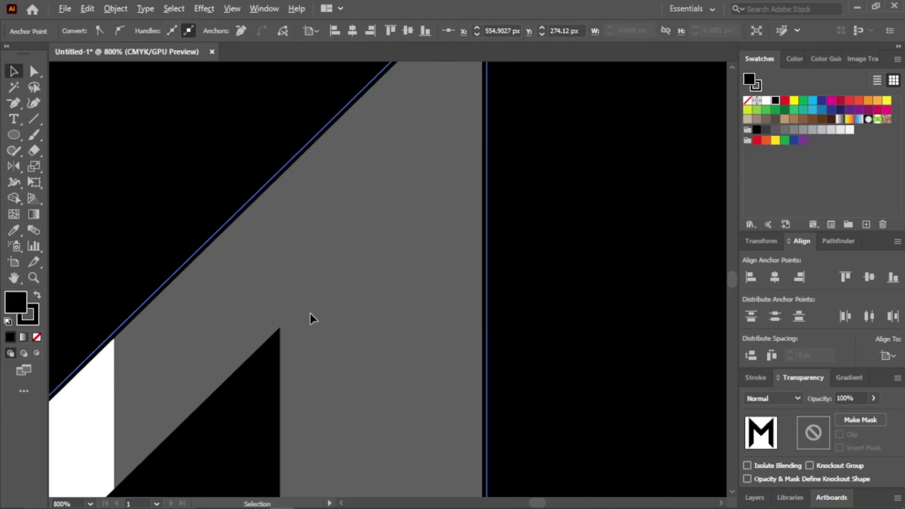
Delete the logo version with guide lines and the gray reference image, keeping only the clean black logo.
{"action": "scroll", "coordinate": [311, 319], "scroll_direction": "down", "scroll_amount": 10}
{"action": "scroll", "coordinate": [349, 318], "scroll_direction": "left", "scroll_amount": 2}
{"action": "scroll", "coordinate": [307, 313], "scroll_direction": "up", "scroll_amount": 5}
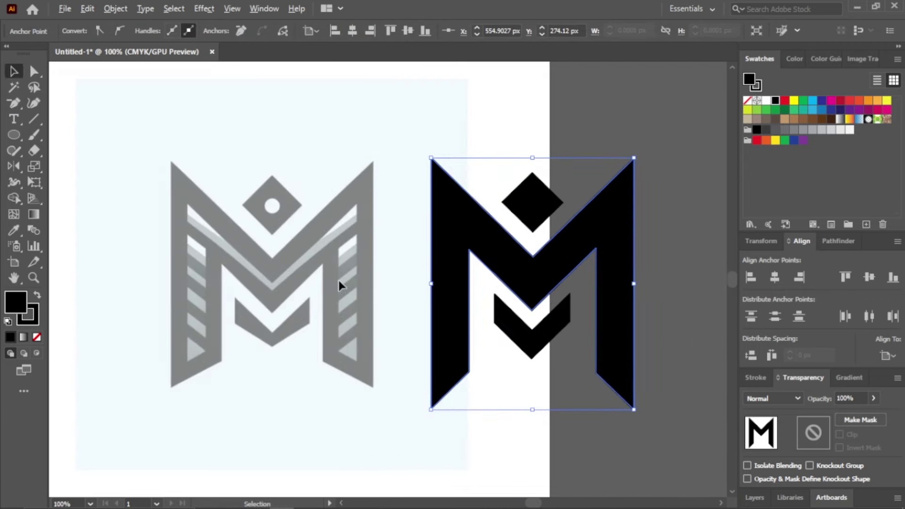
{"action": "scroll", "coordinate": [340, 286], "scroll_direction": "down", "scroll_amount": 2}
{"action": "scroll", "coordinate": [340, 285], "scroll_direction": "left", "scroll_amount": 4}
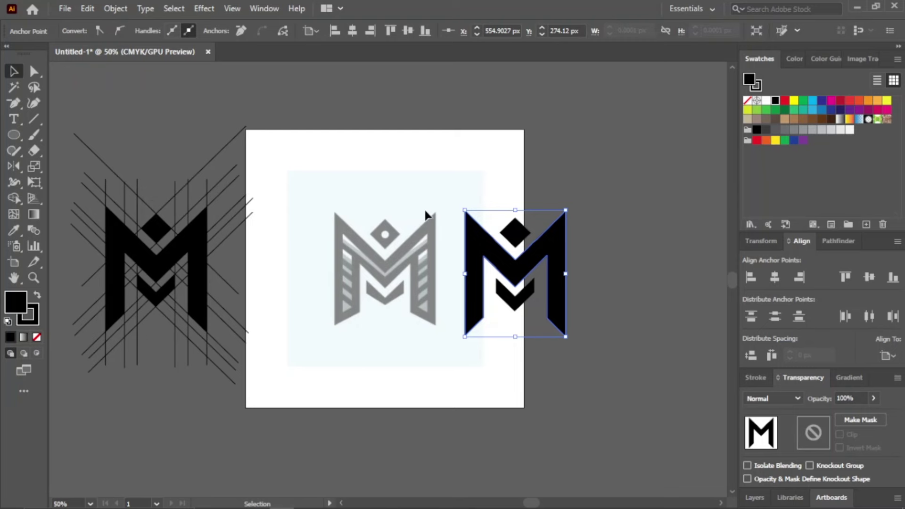
{"action": "left_click_drag", "start_coordinate": [91, 105], "coordinate": [307, 447]}
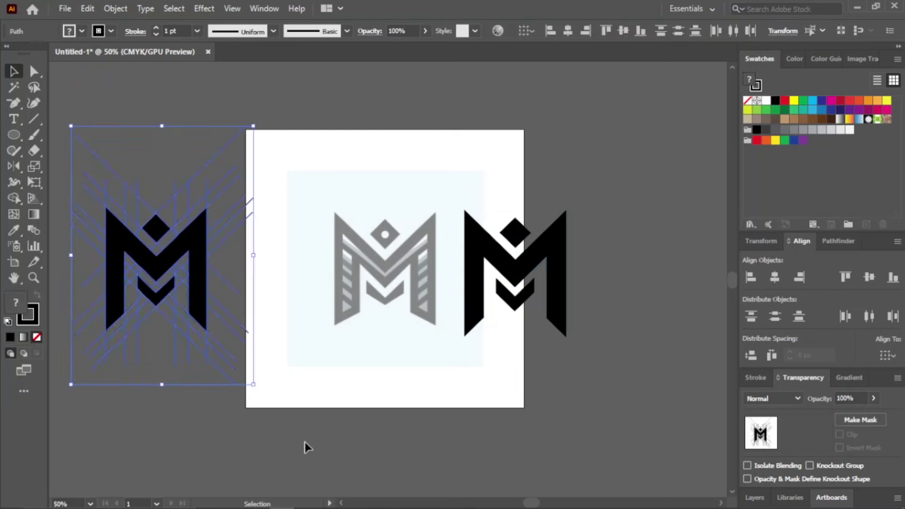
{"action": "key", "text": "Delete"}
{"action": "left_click", "coordinate": [116, 9]}
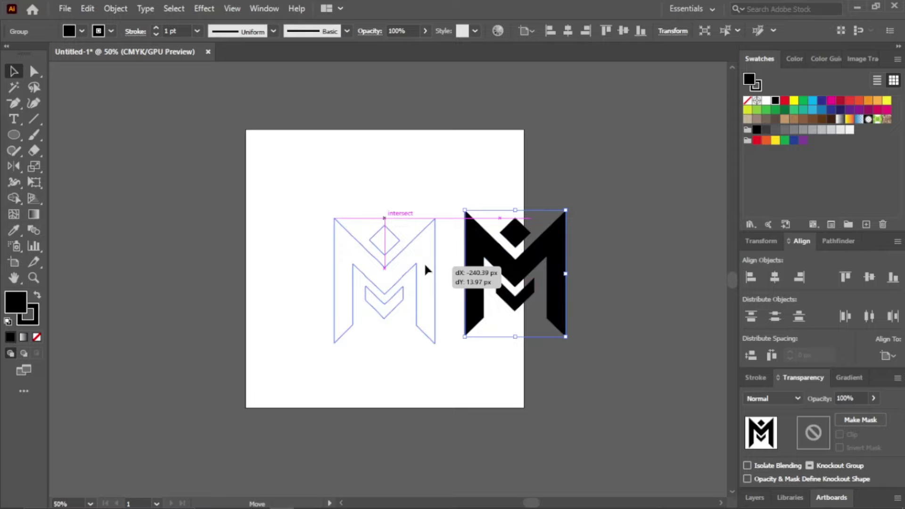
Centre the black logo on the artboard and remove its stroke.
{"action": "key", "text": "ctrl+equal"}
{"action": "key", "text": "ctrl+equal"}
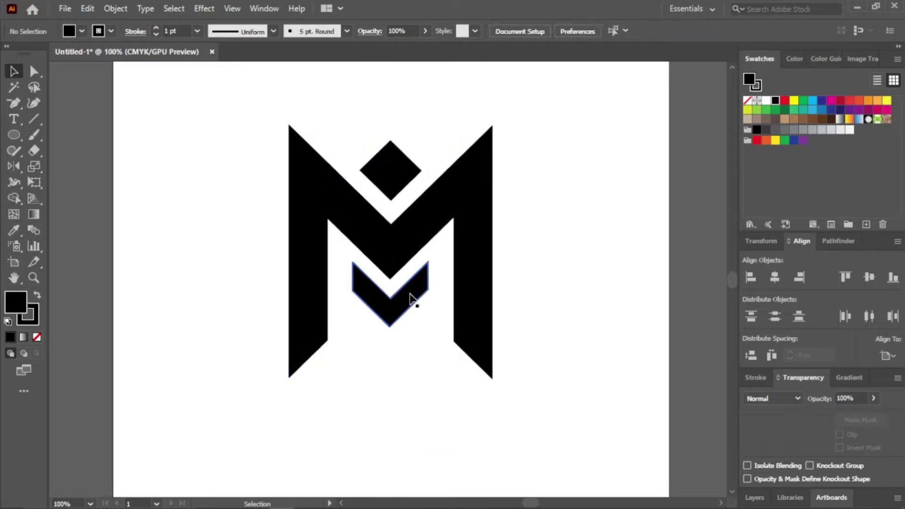
{"action": "key", "text": "ctrl+equal"}
{"action": "left_click", "coordinate": [427, 298]}
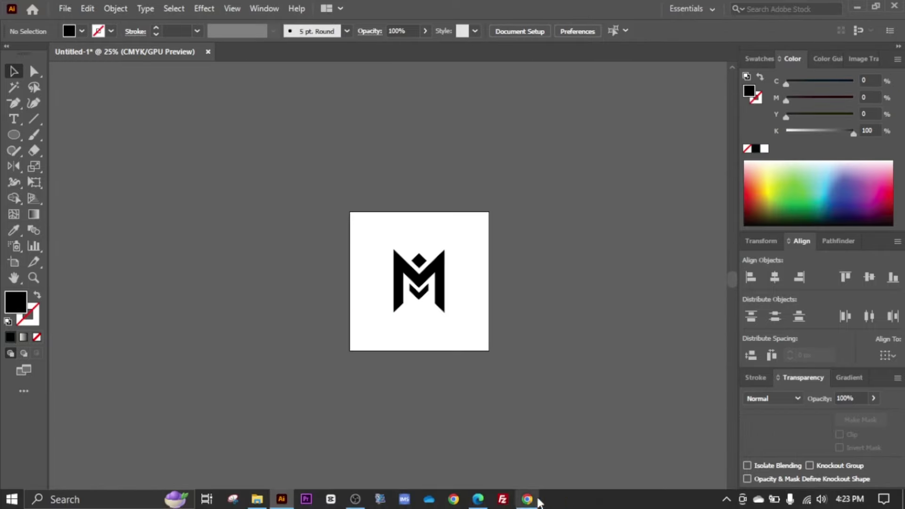
Switch to Chrome and search Google in a new tab for "red color palette", then browse the palette images.
{"action": "left_click", "coordinate": [538, 500]}
{"action": "key", "text": "ctrl+t"}
{"action": "type", "text": "red color pale"}
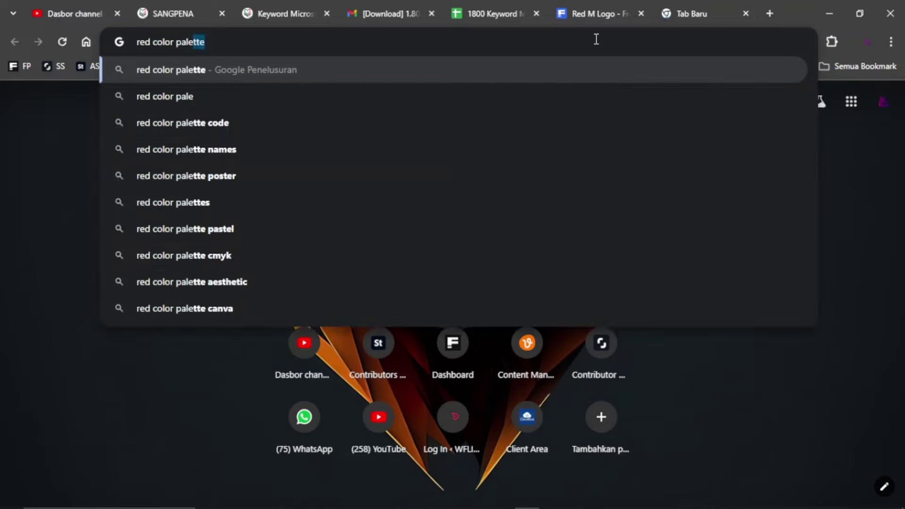
{"action": "key", "text": "Return"}
{"action": "scroll", "coordinate": [490, 187], "scroll_direction": "down", "scroll_amount": 6}
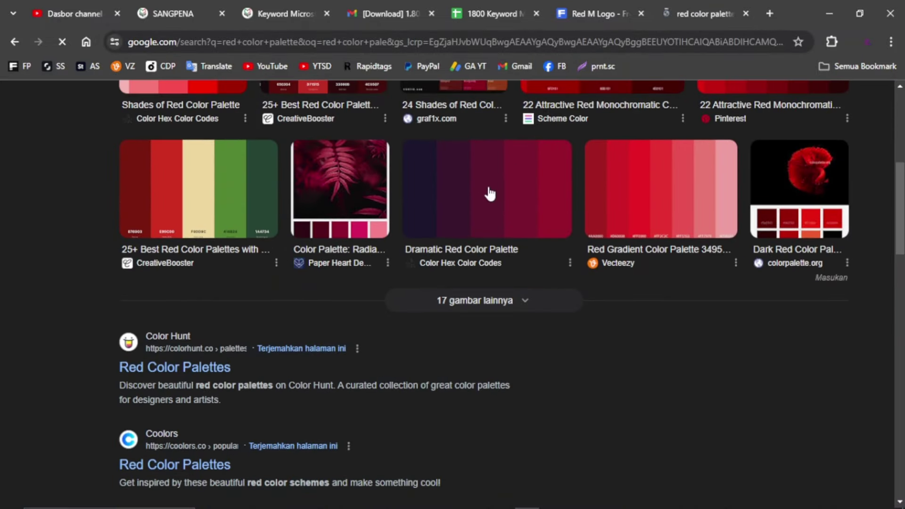
{"action": "scroll", "coordinate": [490, 193], "scroll_direction": "up", "scroll_amount": 3}
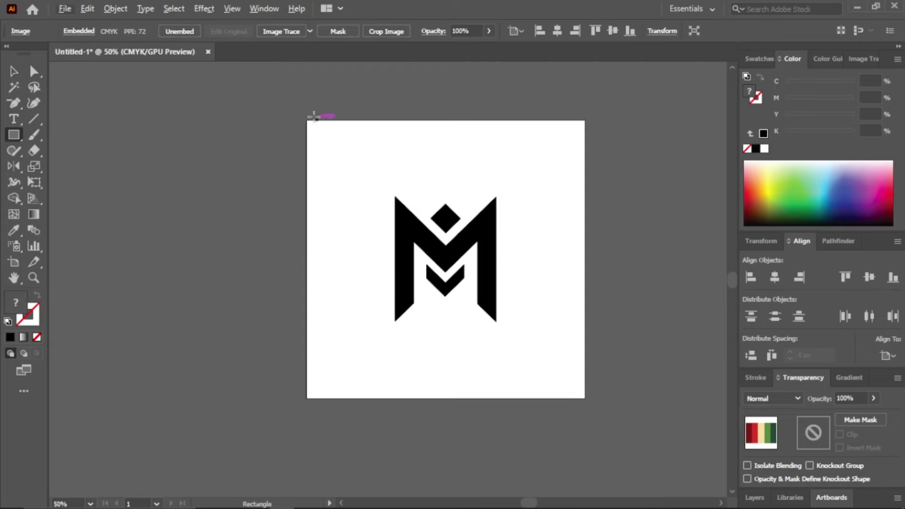
Cover the artboard with a Peach Yellow (F9DD9C) rectangle behind the logo and recolor the logo with the palette's Off Red (E90C00).
{"action": "left_click_drag", "start_coordinate": [317, 117], "coordinate": [590, 398]}
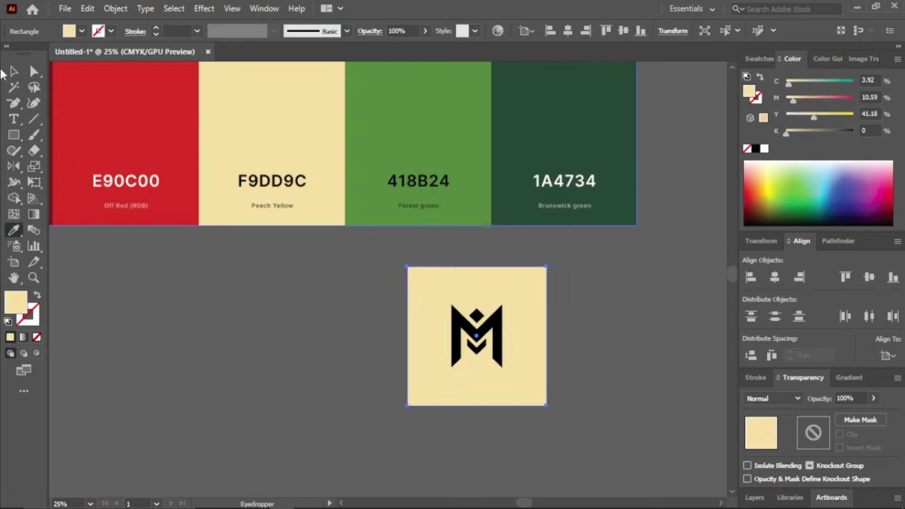
{"action": "left_click", "coordinate": [148, 135]}
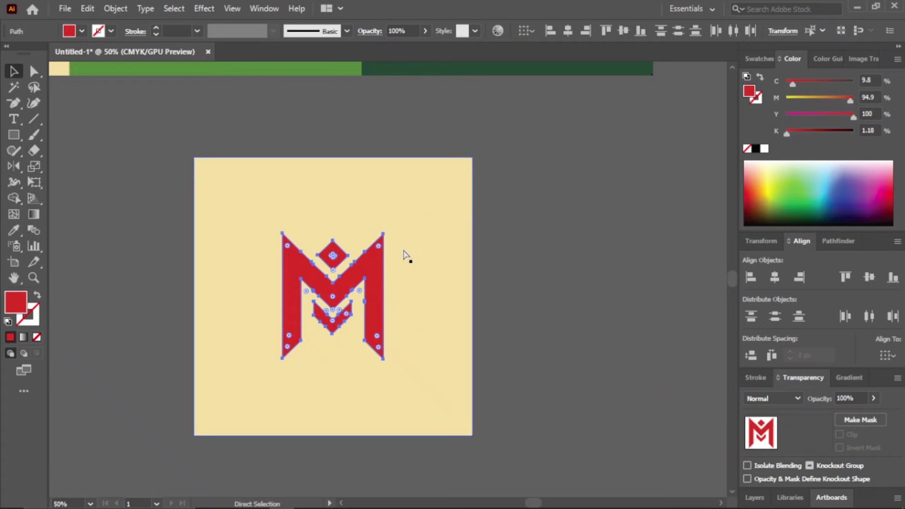
Scale down the red logo in the artboard's upper half and add the text "BRANDNAME" below it.
{"action": "left_click_drag", "start_coordinate": [404, 257], "coordinate": [388, 298]}
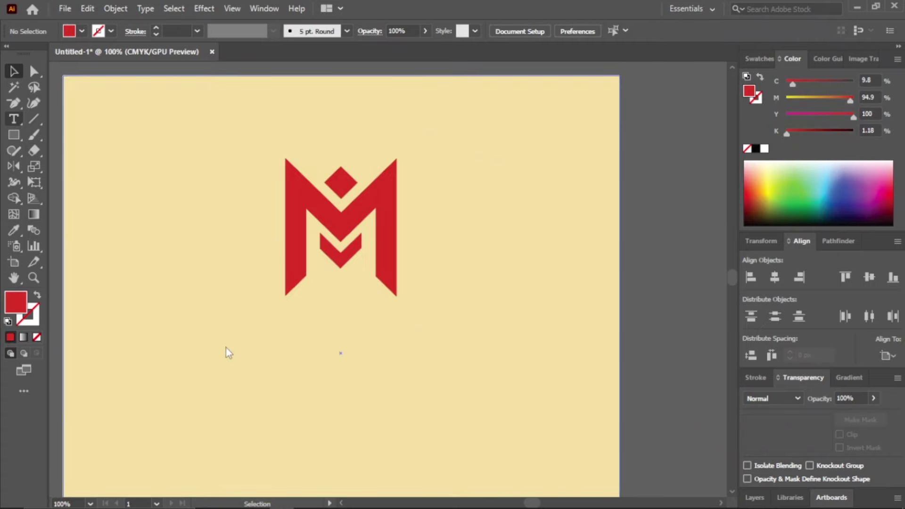
{"action": "left_click", "coordinate": [229, 353]}
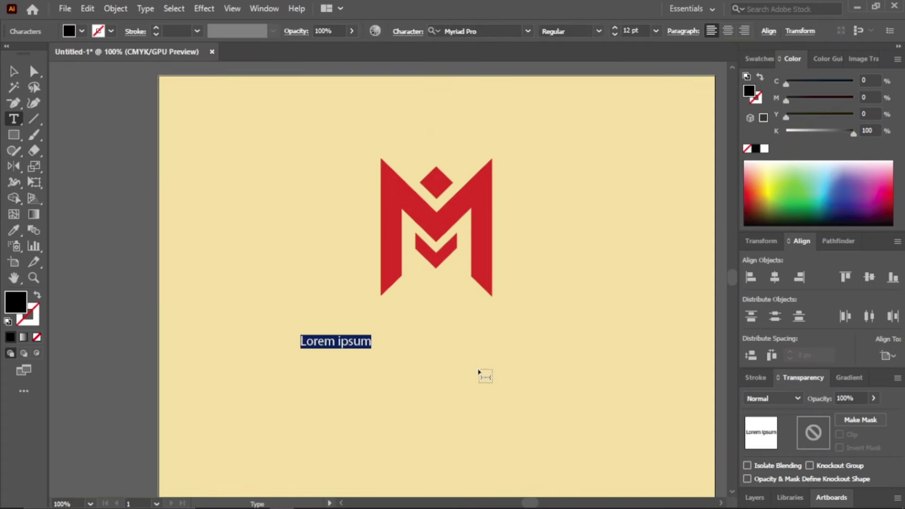
{"action": "type", "text": "BRANDNAME"}
{"action": "key", "text": "Escape"}
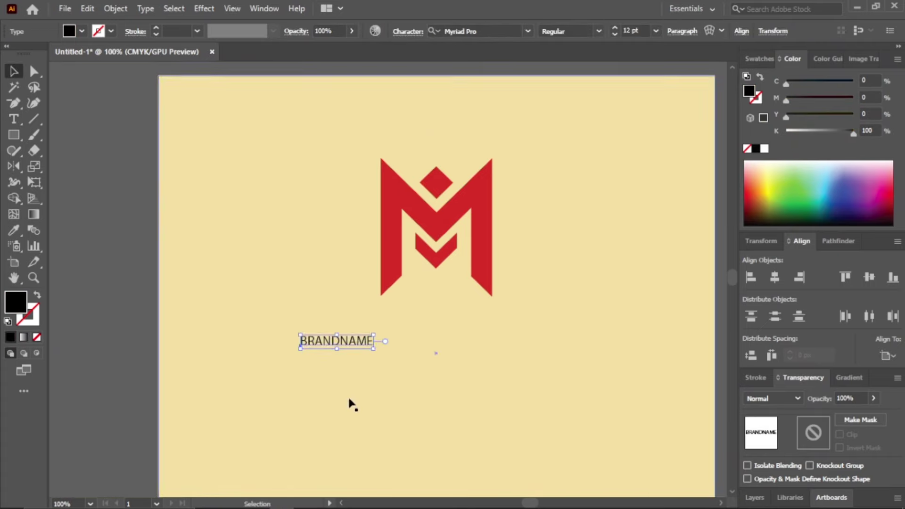
Set the BRANDNAME text in Poppins Black and enlarge it to about 40 pt beneath the logo.
{"action": "key", "text": "ctrl+equal"}
{"action": "left_click", "coordinate": [477, 31]}
{"action": "type", "text": "poppi"}
{"action": "left_click", "coordinate": [648, 426]}
{"action": "key", "text": "ctrl+minus"}
{"action": "key", "text": "ctrl+minus"}
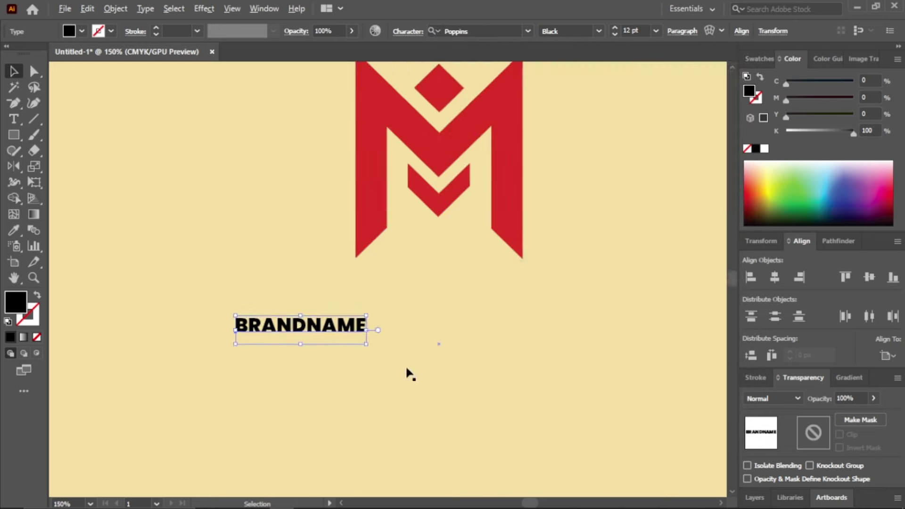
{"action": "left_click_drag", "start_coordinate": [366, 349], "coordinate": [429, 323]}
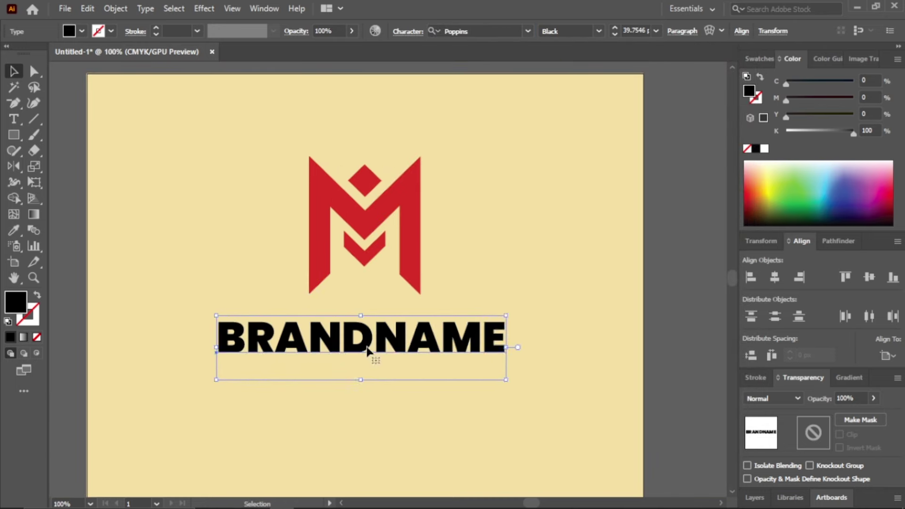
Give the NAME part of the text a thin Poppins weight and color the whole brand name dark gray.
{"action": "left_click_drag", "start_coordinate": [374, 339], "coordinate": [505, 338]}
{"action": "left_click", "coordinate": [597, 31]}
{"action": "left_click", "coordinate": [569, 134]}
{"action": "key", "text": "Escape"}
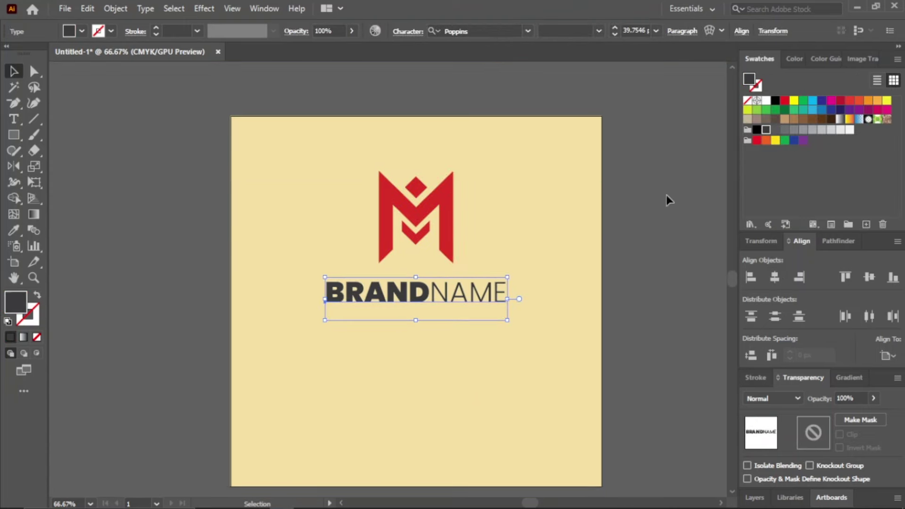
{"action": "left_click", "coordinate": [669, 201]}
Cover the lower half of the artboard with a rectangle in the logo's red and select the logo with its brand name.
{"action": "key", "text": "ctrl+minus"}
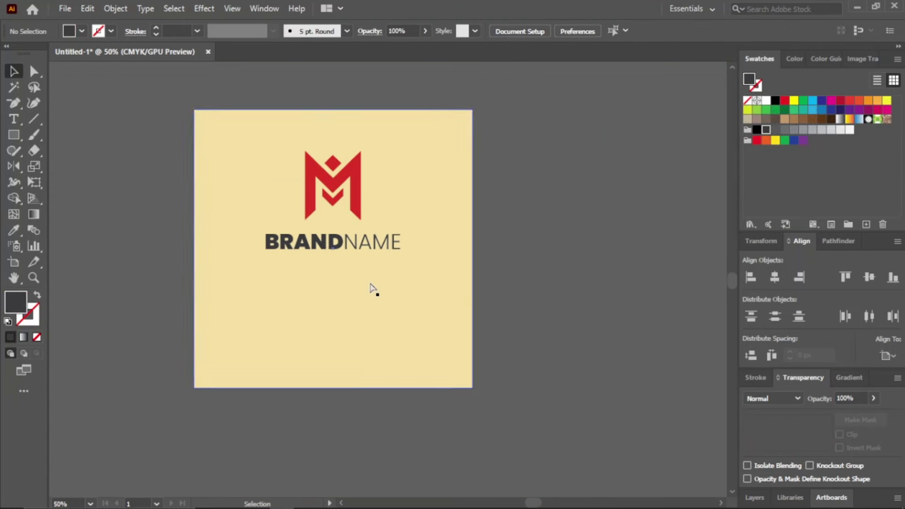
{"action": "left_click_drag", "start_coordinate": [14, 134], "coordinate": [77, 132]}
{"action": "left_click_drag", "start_coordinate": [226, 388], "coordinate": [505, 249]}
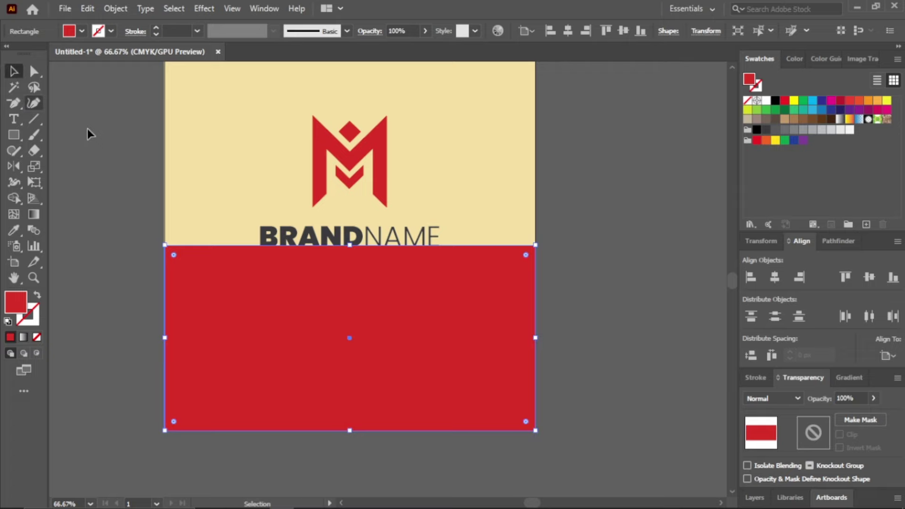
{"action": "left_click", "coordinate": [349, 160]}
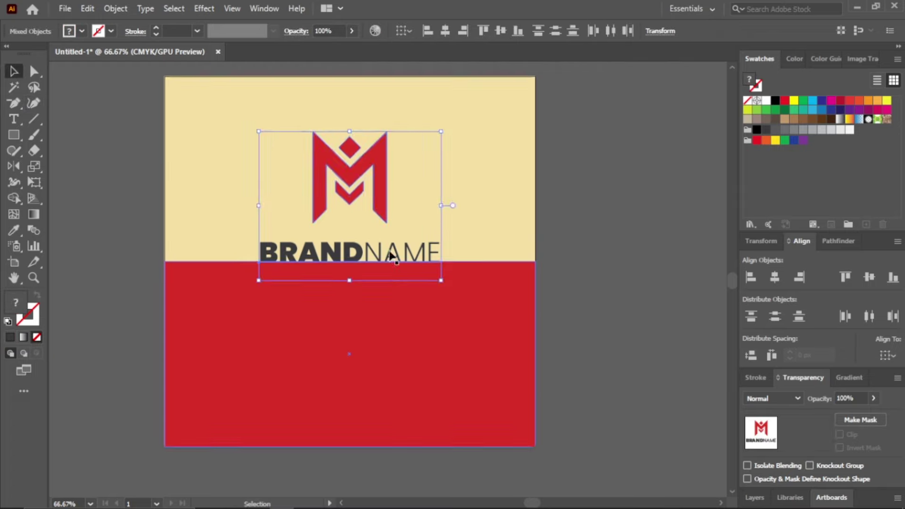
Scale down the logo with its brand name and center them within the cream upper half.
{"action": "scroll", "coordinate": [383, 347], "scroll_direction": "up", "scroll_amount": 2}
{"action": "key", "text": "ctrl+plus"}
{"action": "left_click_drag", "start_coordinate": [383, 346], "coordinate": [387, 242]}
{"action": "key", "text": "ctrl+minus"}
{"action": "left_click", "coordinate": [354, 178]}
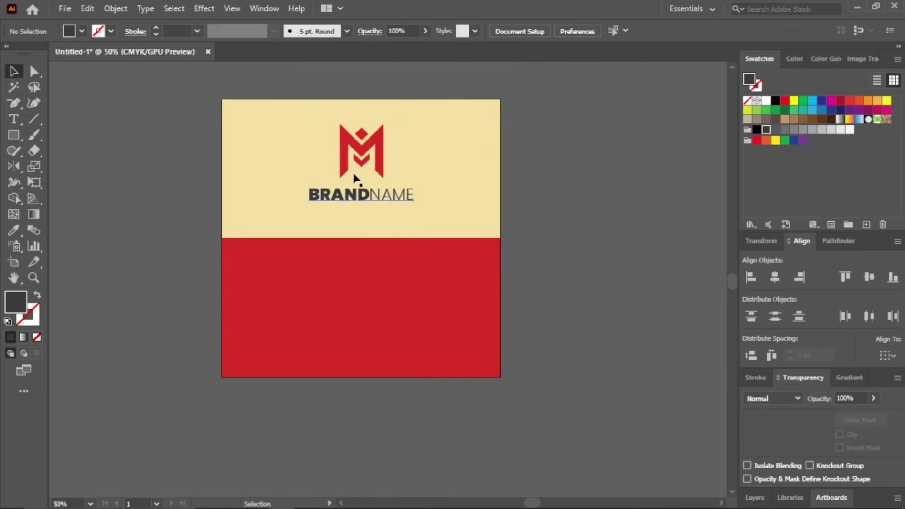
Duplicate the logo and brand name onto the red lower half and color the copy near-white.
{"action": "left_click", "coordinate": [358, 151]}
{"action": "right_click", "coordinate": [384, 204]}
{"action": "key", "text": "Escape"}
{"action": "left_click_drag", "start_coordinate": [380, 208], "coordinate": [380, 353]}
{"action": "left_click", "coordinate": [850, 130]}
{"action": "left_click", "coordinate": [627, 234]}
Recolor the brand name on the cream half by sampling the red of the lower rectangle.
{"action": "scroll", "coordinate": [553, 298], "scroll_direction": "left", "scroll_amount": 1}
{"action": "left_click", "coordinate": [376, 210]}
{"action": "key", "text": "ctrl+plus"}
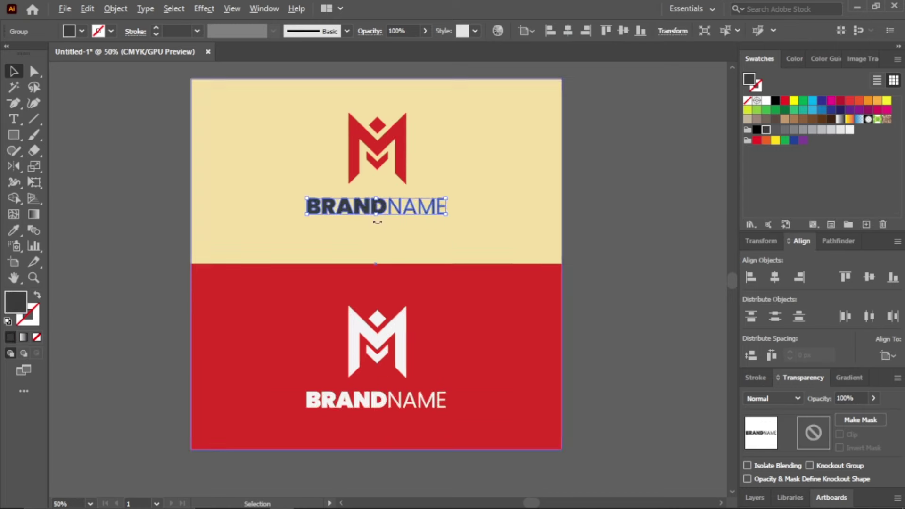
{"action": "key", "text": "i"}
{"action": "left_click", "coordinate": [324, 263]}
{"action": "key", "text": "ctrl+shift+a"}
{"action": "key", "text": "ctrl+minus"}
{"action": "key", "text": "ctrl+plus"}
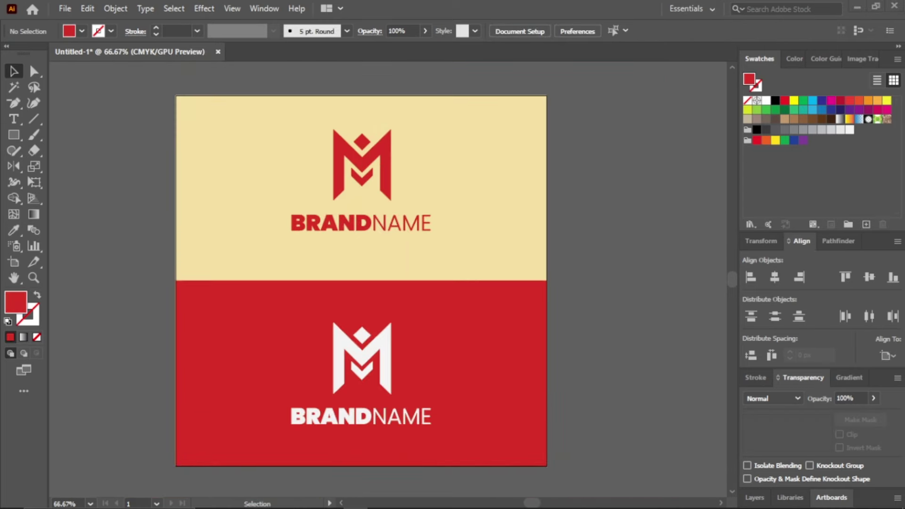
{"action": "scroll", "coordinate": [405, 303], "scroll_direction": "left", "scroll_amount": 2}
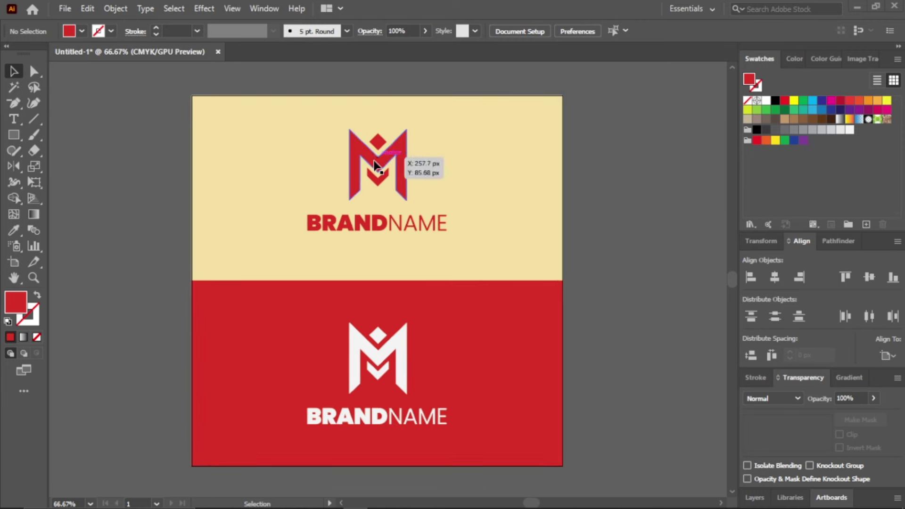
{"action": "left_click", "coordinate": [382, 358]}
{"action": "left_click", "coordinate": [586, 329]}
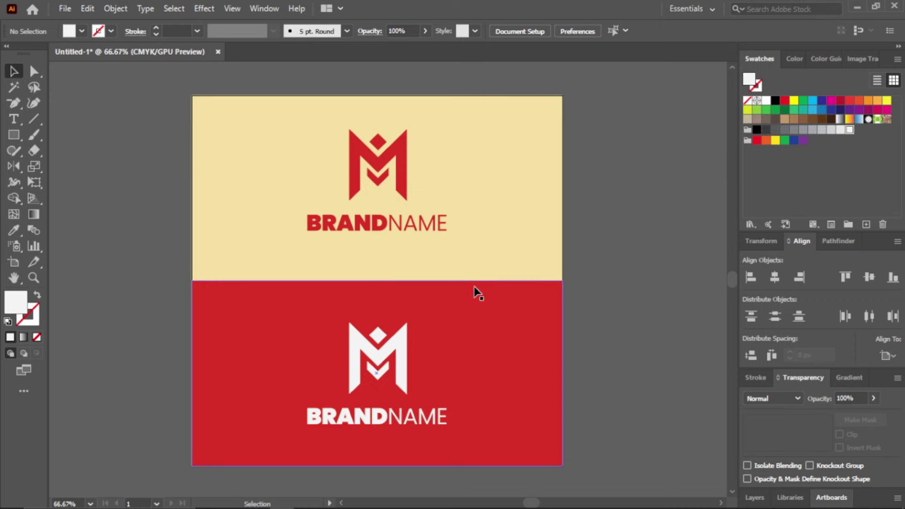
Start saving the document as a template and browse to D:\MICROSTOCK\VECTOR\2. STOCK VECTOR.
{"action": "left_click", "coordinate": [65, 8]}
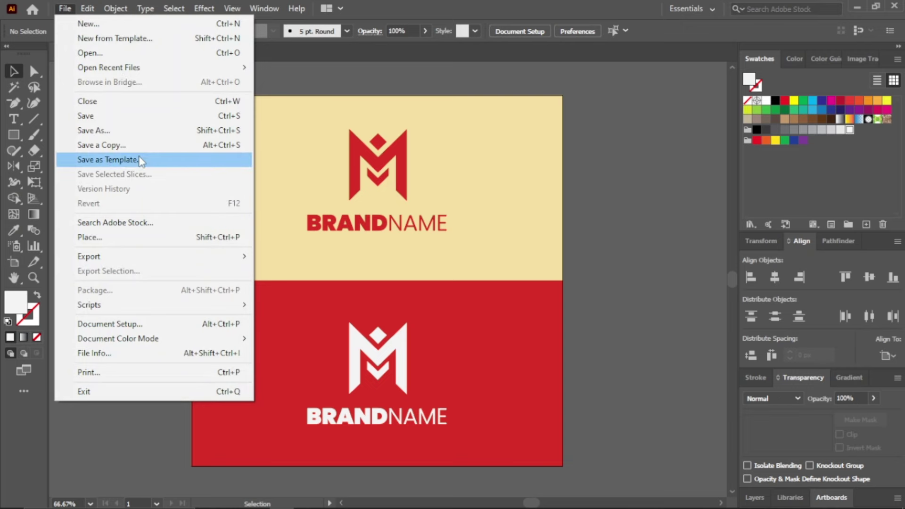
{"action": "left_click", "coordinate": [140, 160]}
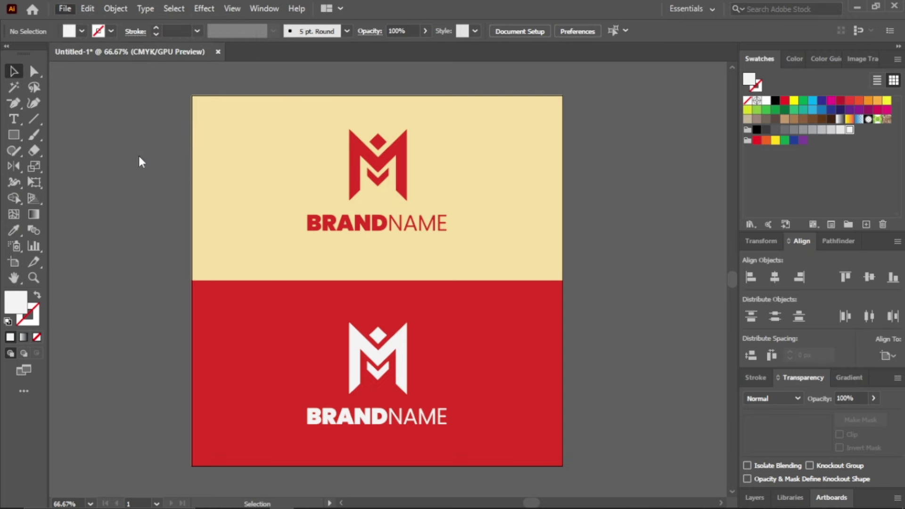
{"action": "scroll", "coordinate": [106, 203], "scroll_direction": "down", "scroll_amount": 3}
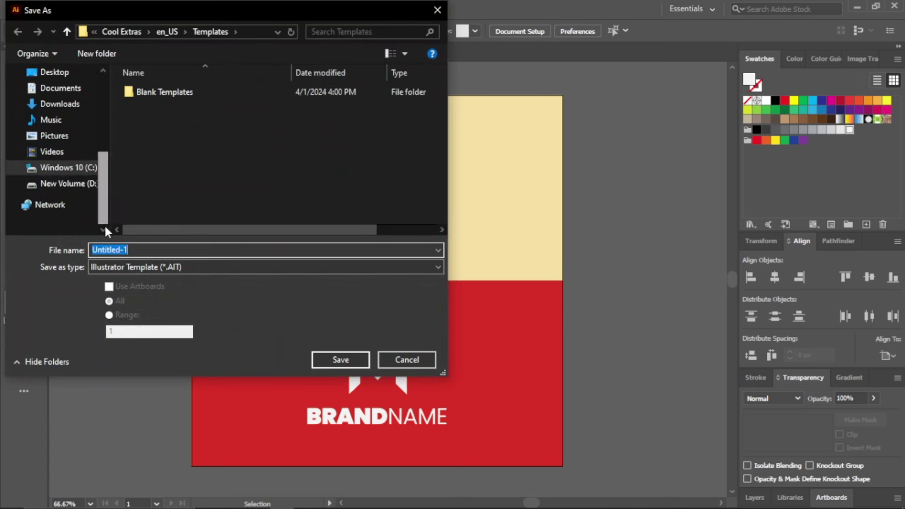
{"action": "left_click", "coordinate": [52, 184]}
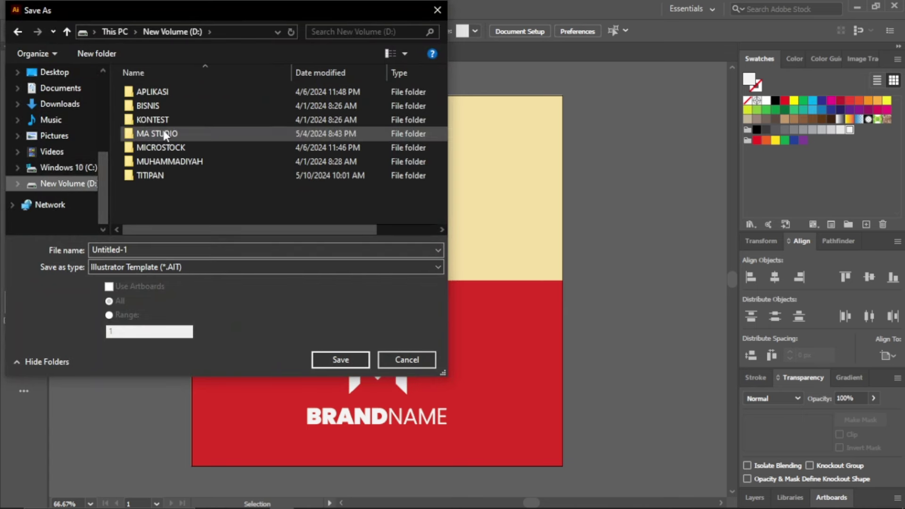
{"action": "double_click", "coordinate": [163, 146]}
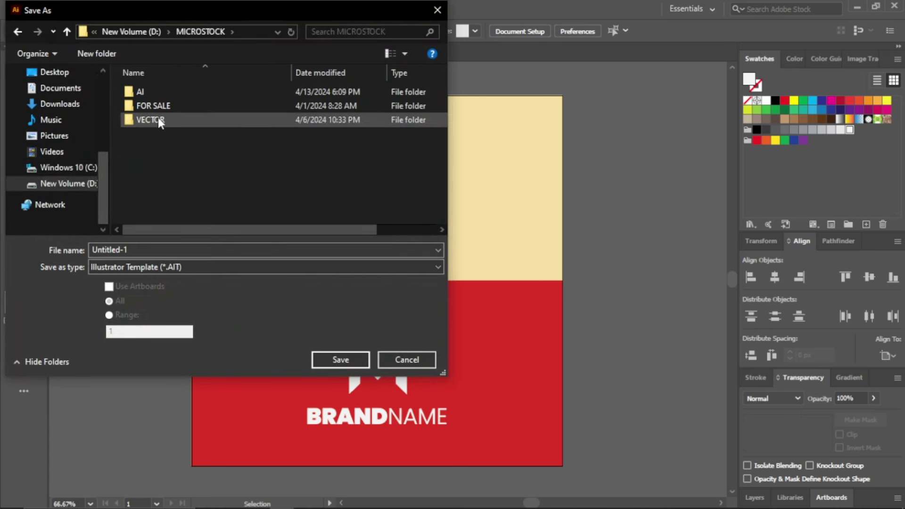
{"action": "double_click", "coordinate": [157, 119]}
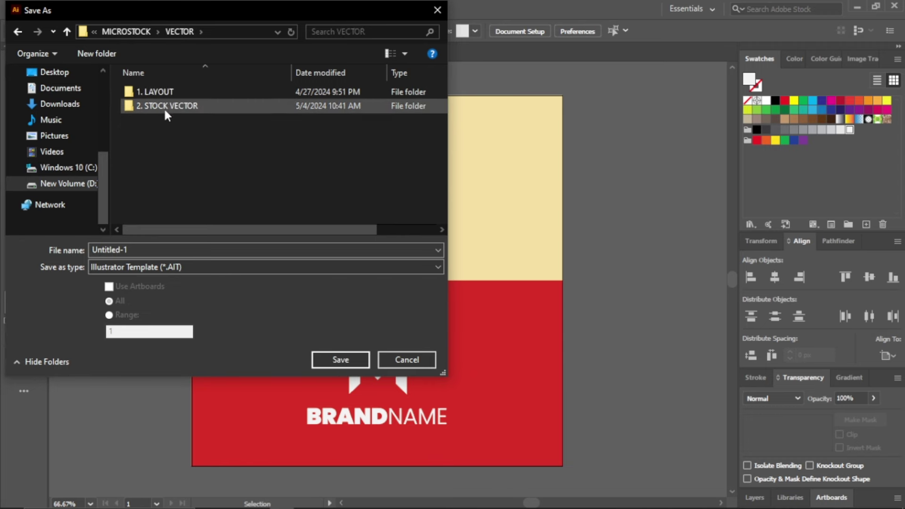
{"action": "double_click", "coordinate": [165, 107]}
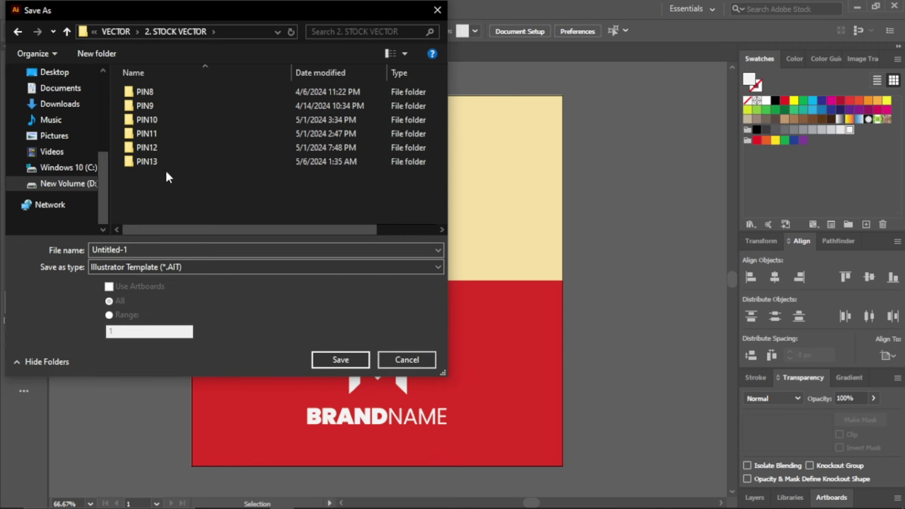
Create a folder named PIN14 inside 2. STOCK VECTOR and open it as the save location.
{"action": "key", "text": "ctrl+shift+n"}
{"action": "type", "text": "PI"}
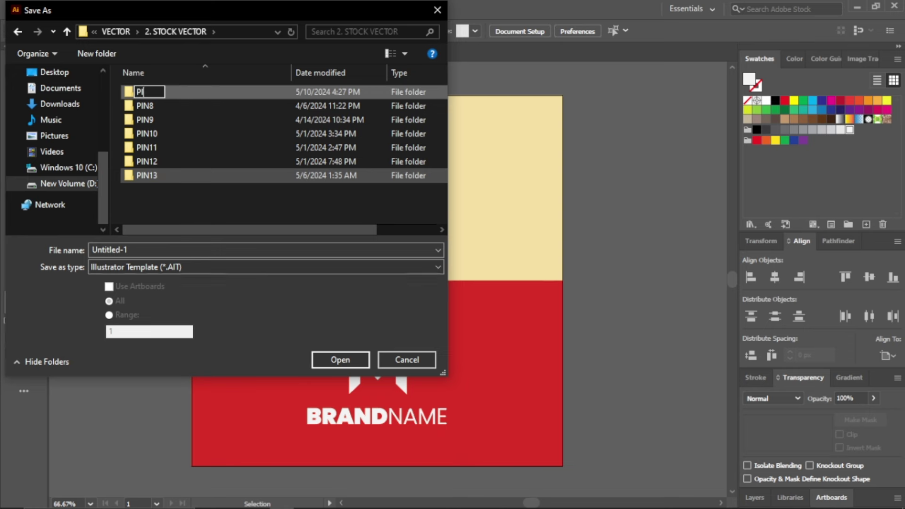
{"action": "type", "text": "N14"}
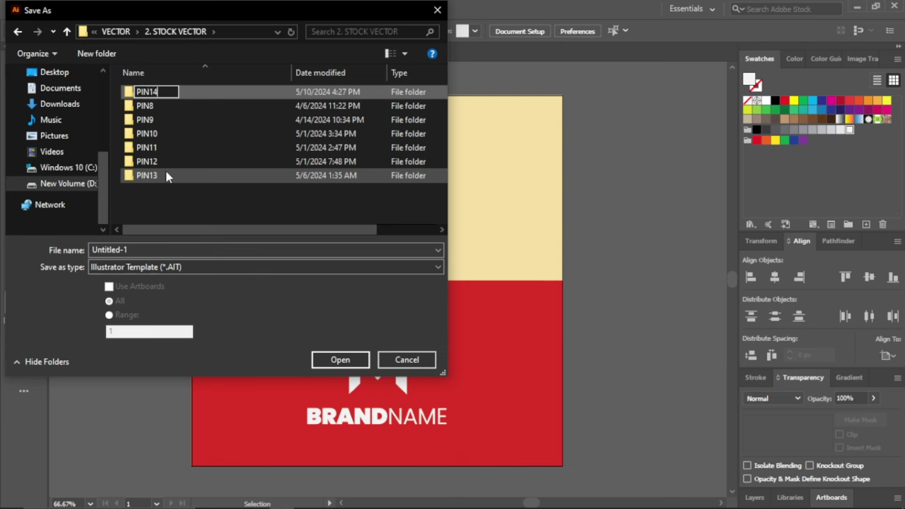
{"action": "key", "text": "Return"}
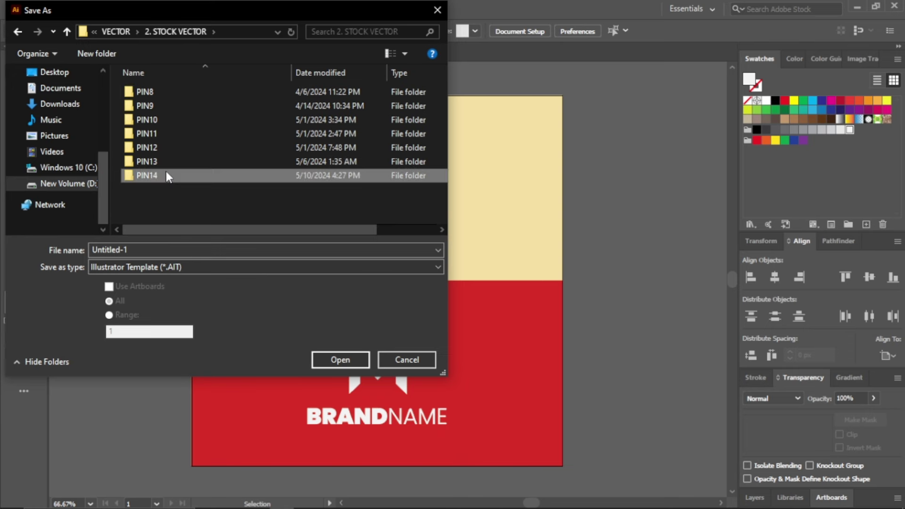
{"action": "double_click", "coordinate": [166, 171]}
Name the file PIN14a and save it in the Illustrator EPS format.
{"action": "left_click", "coordinate": [158, 250]}
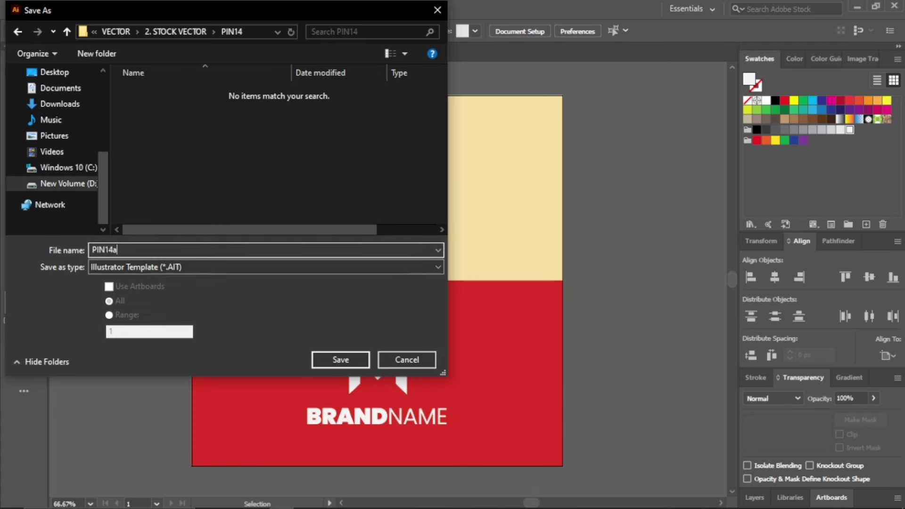
{"action": "left_click", "coordinate": [180, 265]}
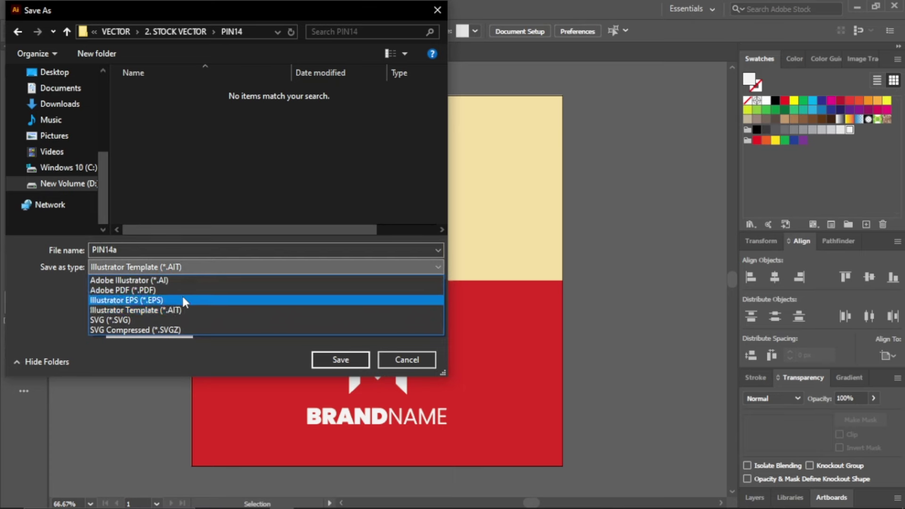
{"action": "left_click", "coordinate": [183, 297]}
{"action": "left_click", "coordinate": [341, 360]}
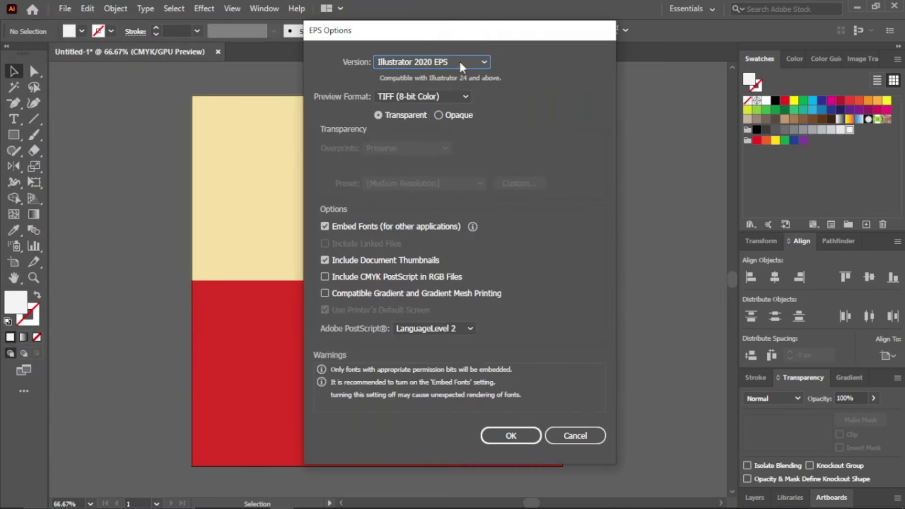
Set the EPS version to Illustrator 10 EPS and finish saving the file.
{"action": "left_click", "coordinate": [459, 61]}
{"action": "left_click", "coordinate": [432, 212]}
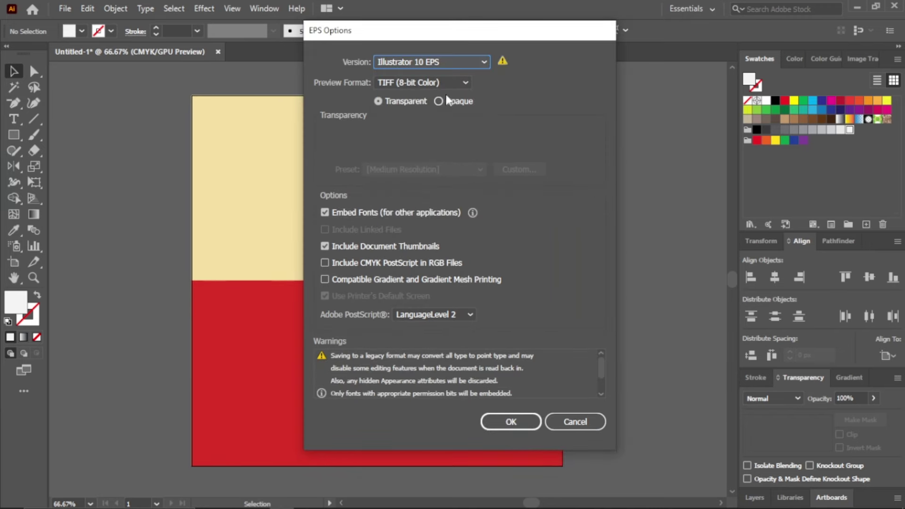
{"action": "left_click", "coordinate": [506, 423]}
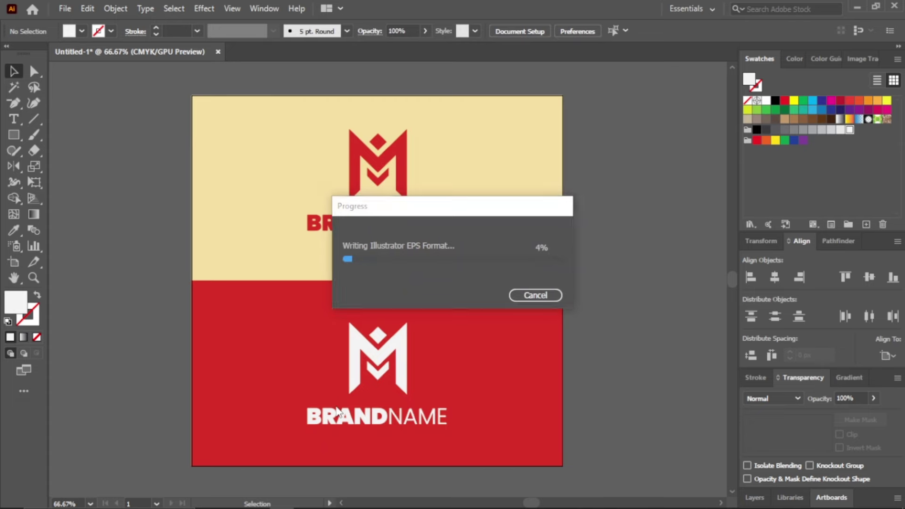
Export the design as a JPEG named PIN14a into the PIN14 folder.
{"action": "left_click", "coordinate": [65, 9]}
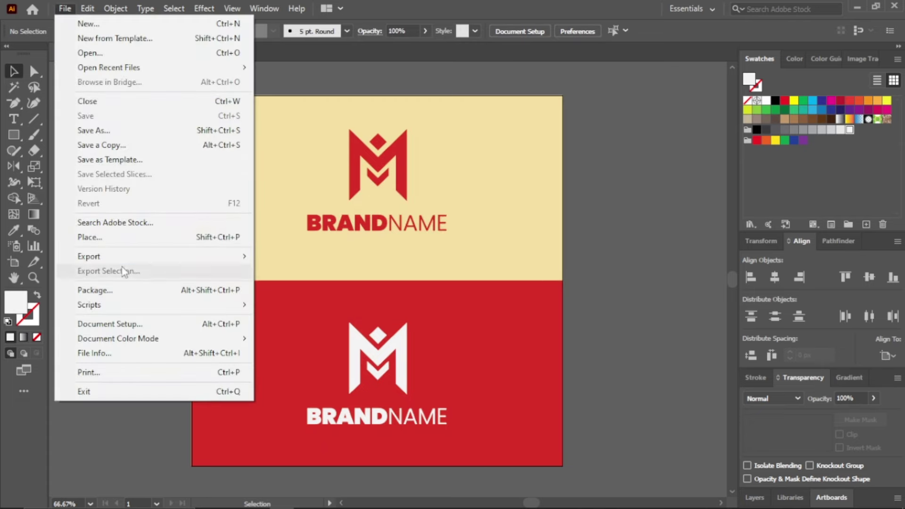
{"action": "mouse_move", "coordinate": [122, 260]}
{"action": "left_click", "coordinate": [308, 276]}
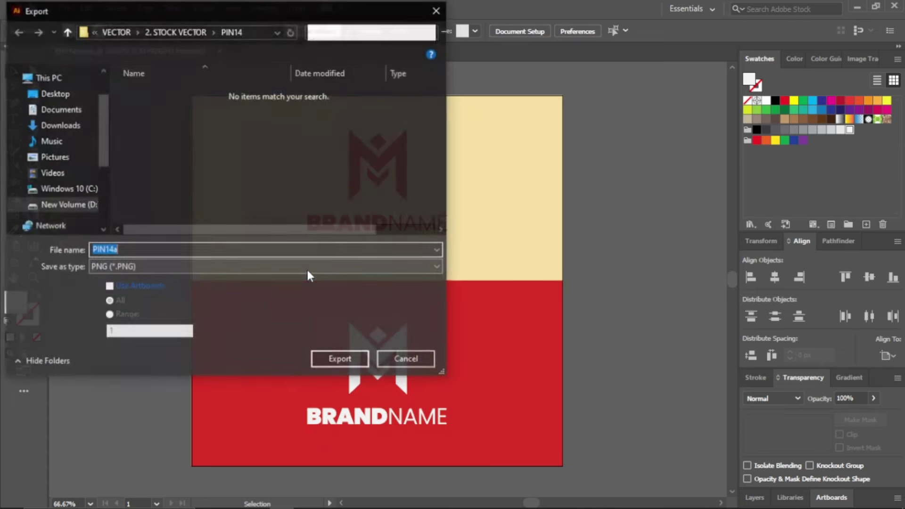
{"action": "left_click", "coordinate": [151, 267]}
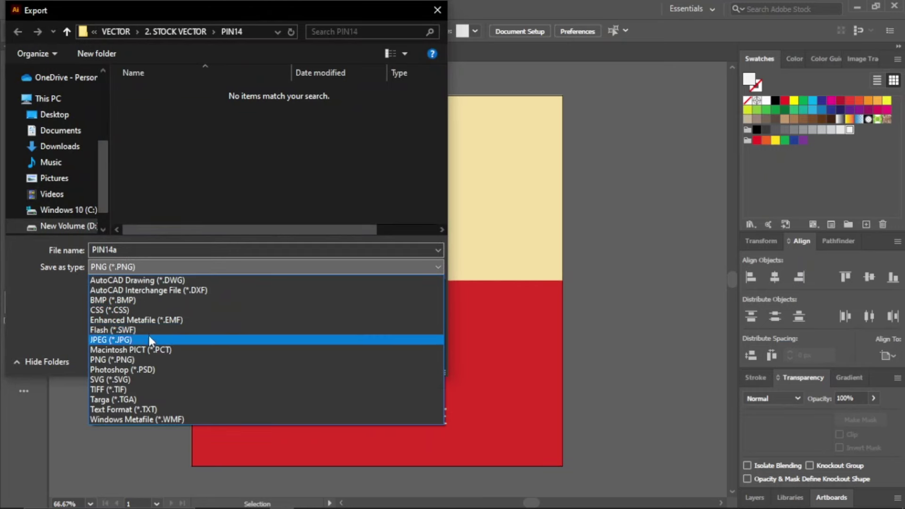
{"action": "left_click", "coordinate": [148, 338]}
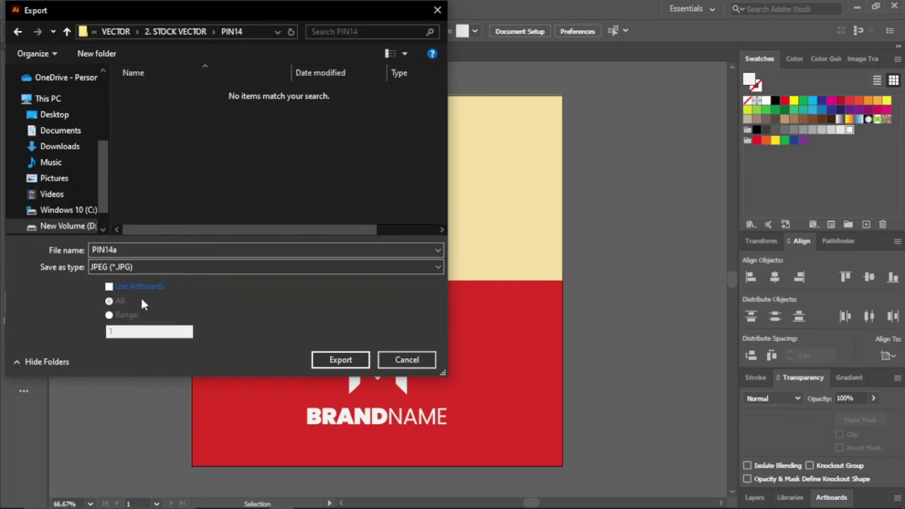
{"action": "left_click", "coordinate": [313, 364]}
Set the JPEG color model to RGB with maximum quality 10 and complete the export.
{"action": "left_click", "coordinate": [414, 233]}
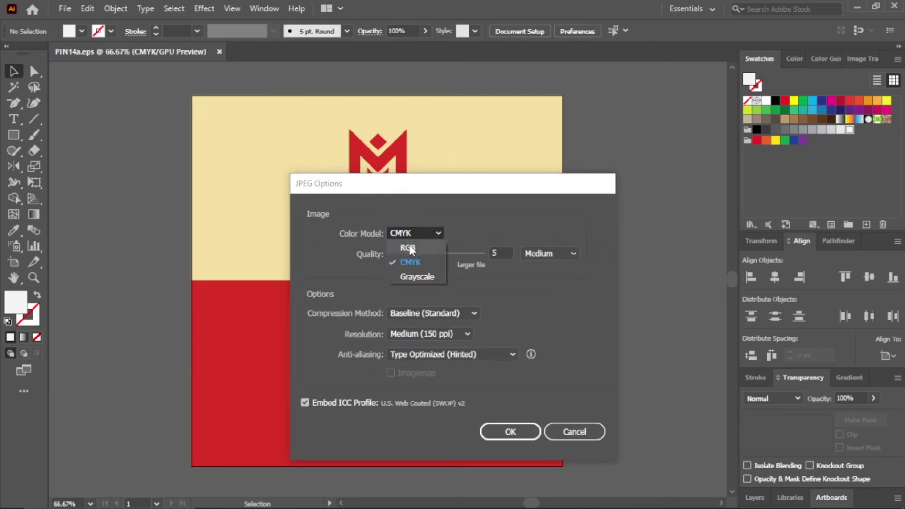
{"action": "left_click", "coordinate": [401, 246]}
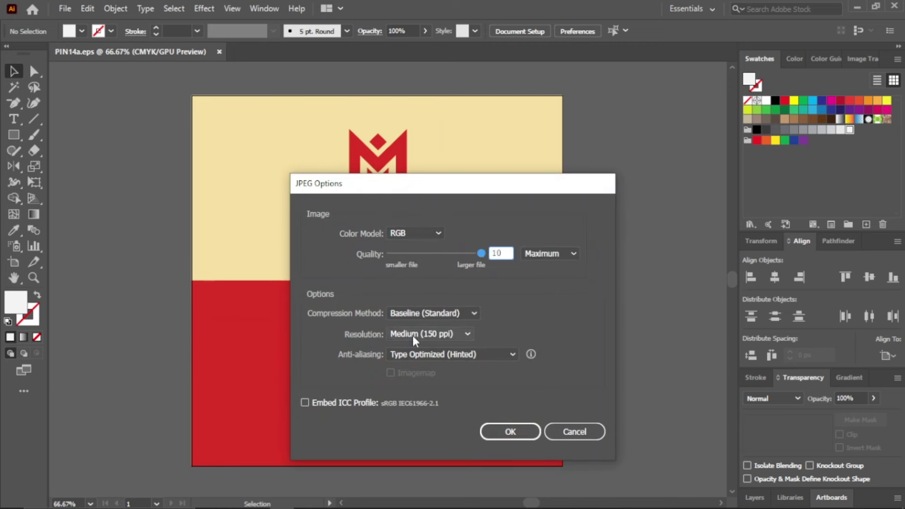
{"action": "left_click", "coordinate": [509, 434]}
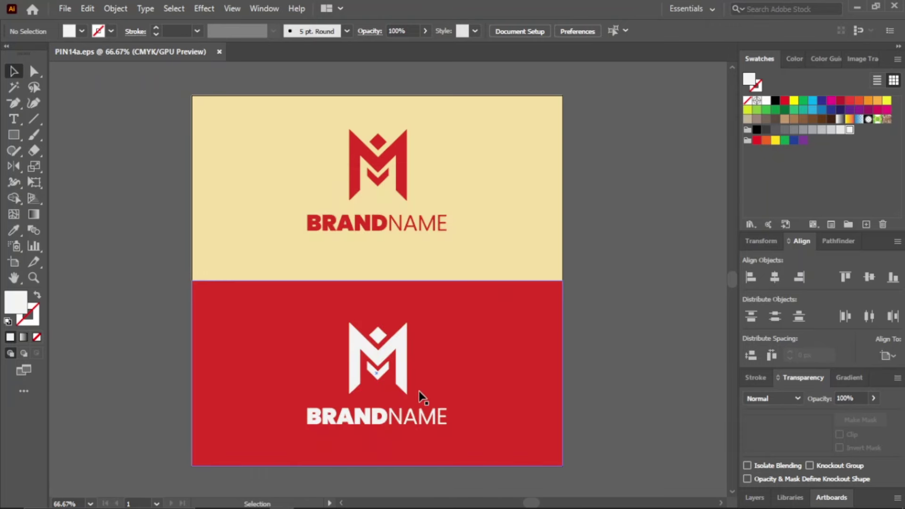
Switch to File Explorer, browse to MICROSTOCK\VECTOR\2. STOCK VECTOR\PIN14 on drive D and open the exported PIN14a image.
{"action": "mouse_move", "coordinate": [283, 505]}
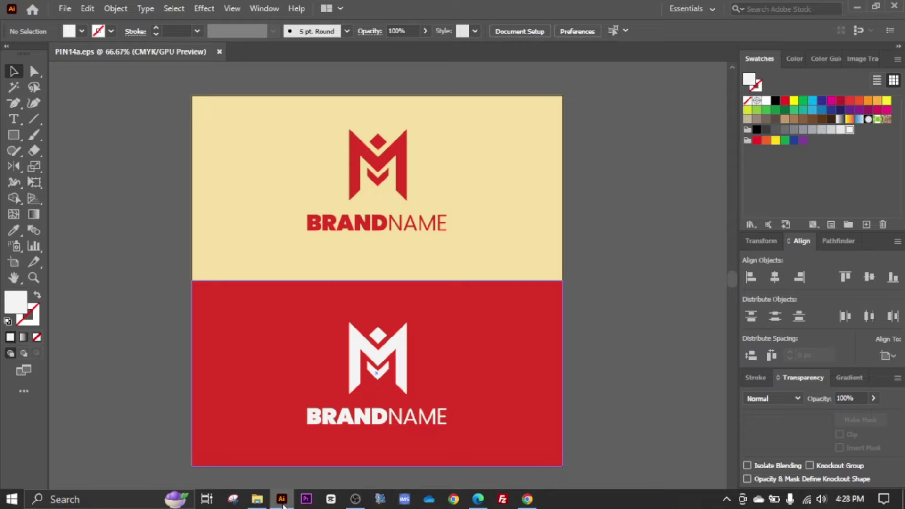
{"action": "left_click", "coordinate": [257, 500]}
{"action": "left_click", "coordinate": [76, 370]}
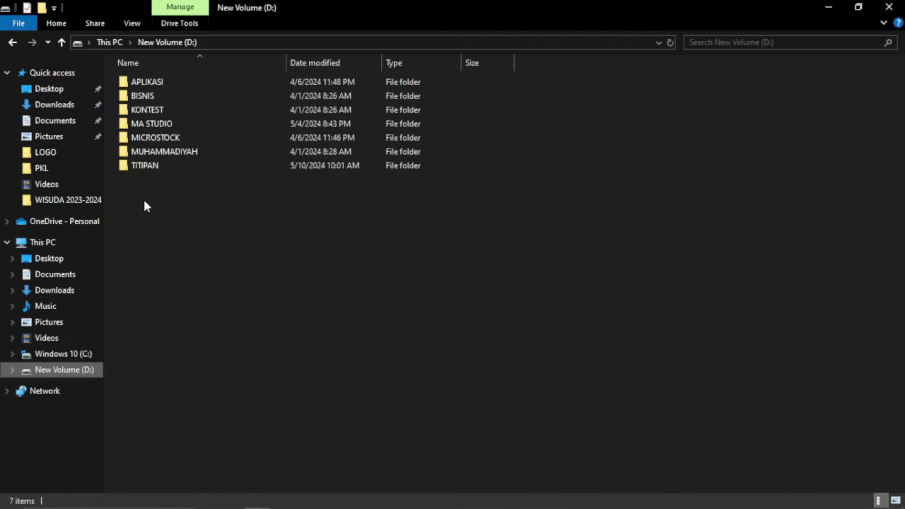
{"action": "double_click", "coordinate": [168, 137]}
{"action": "double_click", "coordinate": [169, 109]}
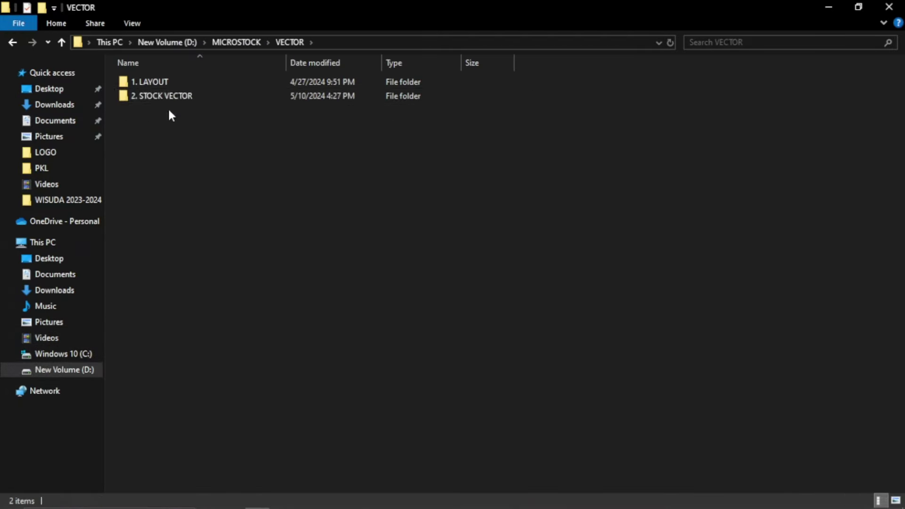
{"action": "double_click", "coordinate": [175, 97]}
{"action": "double_click", "coordinate": [182, 166]}
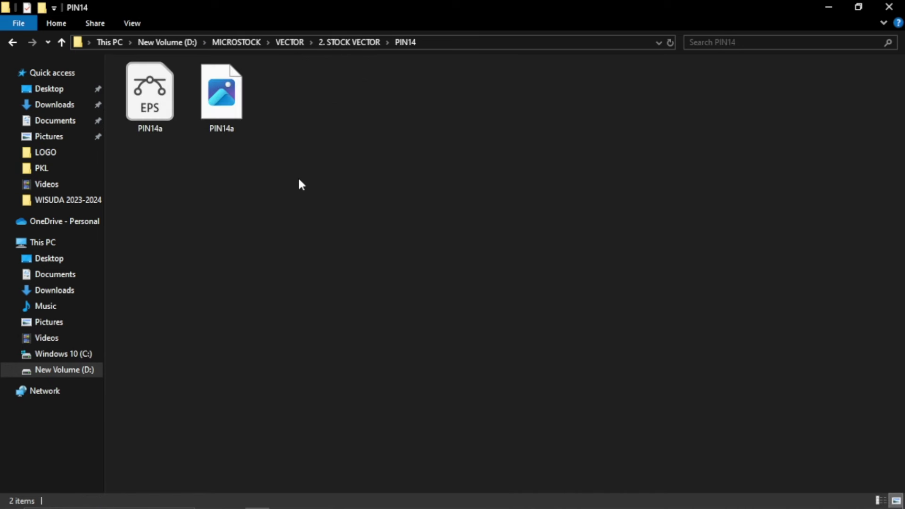
{"action": "double_click", "coordinate": [225, 100]}
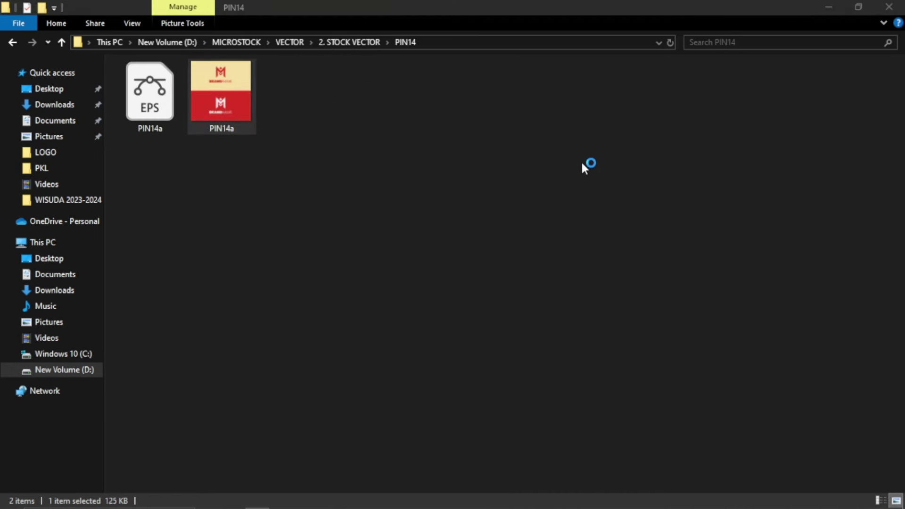